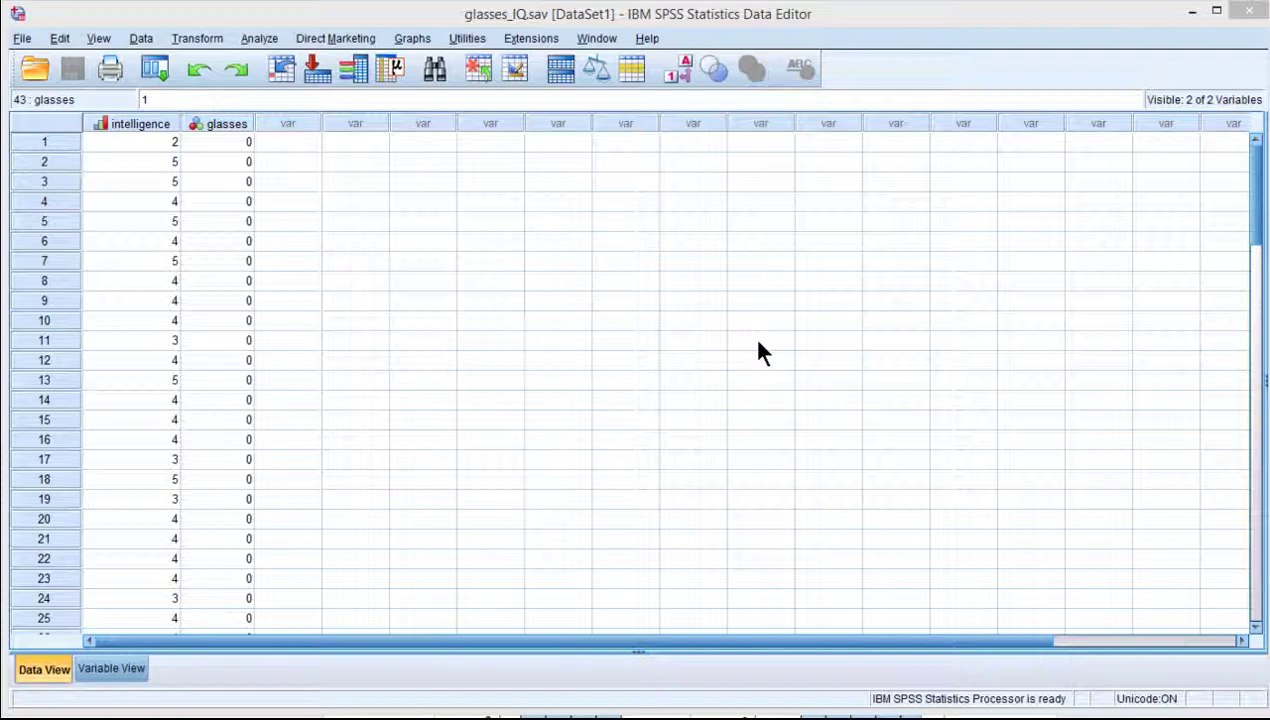
# - Select the intelligence column in the data view
pyautogui.click(266, 146)
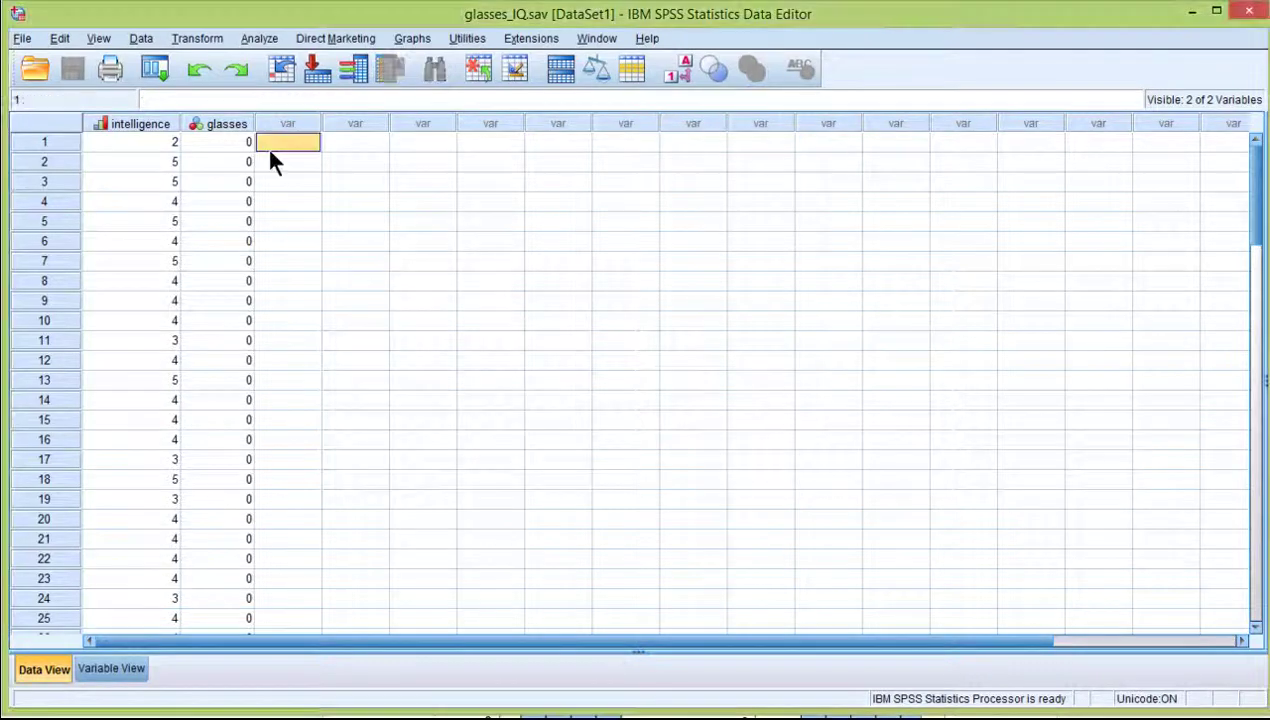
pyautogui.scroll(-13, 228, 371)
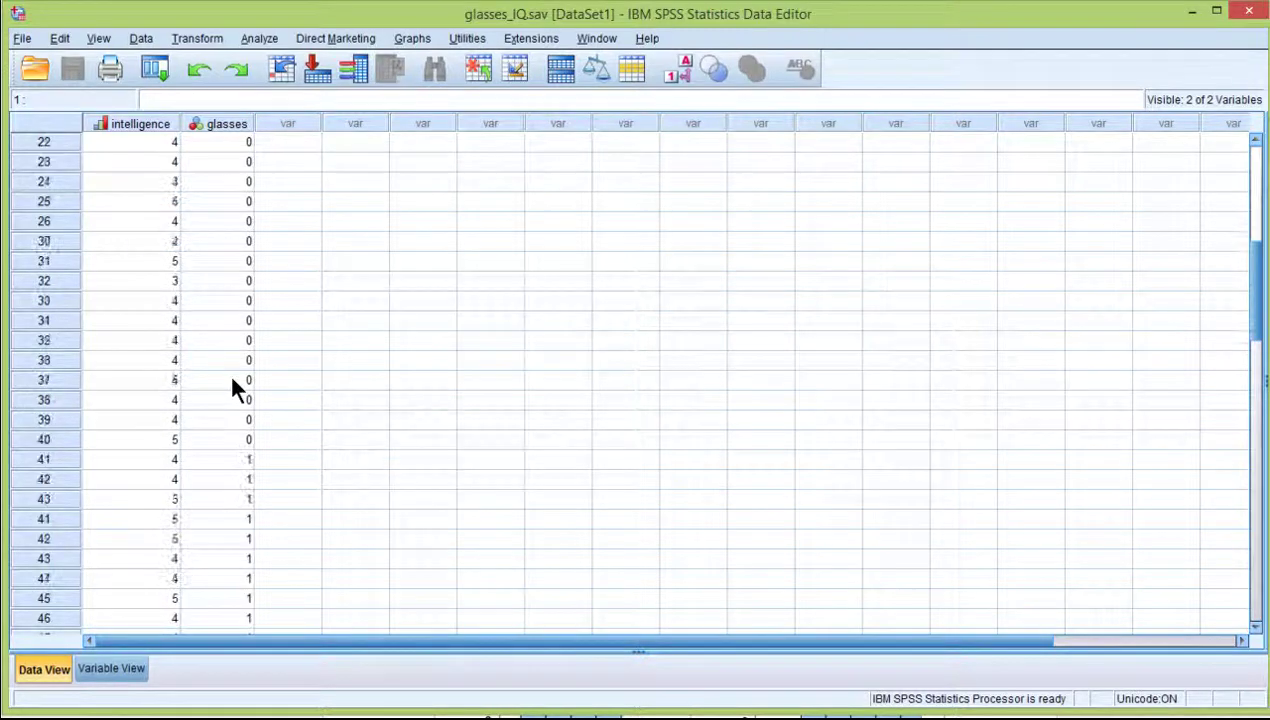
pyautogui.scroll(5, 228, 371)
pyautogui.scroll(8, 228, 371)
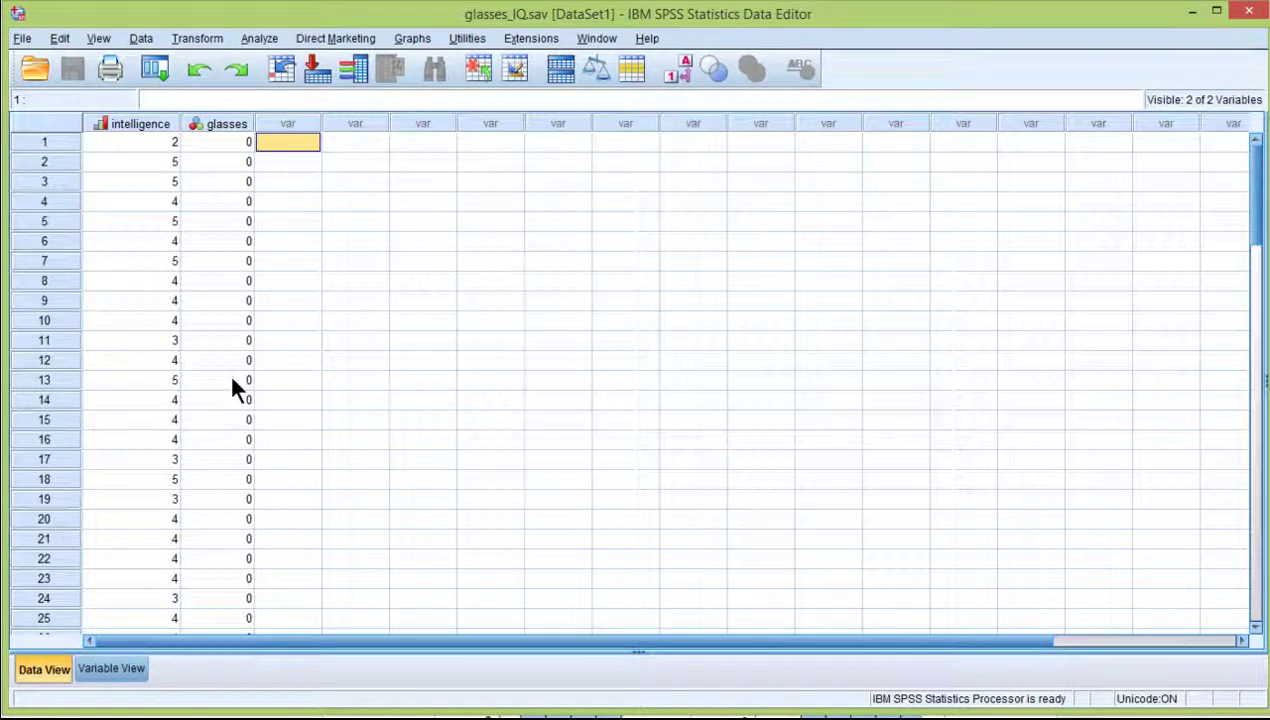
pyautogui.click(245, 140)
pyautogui.click(135, 120)
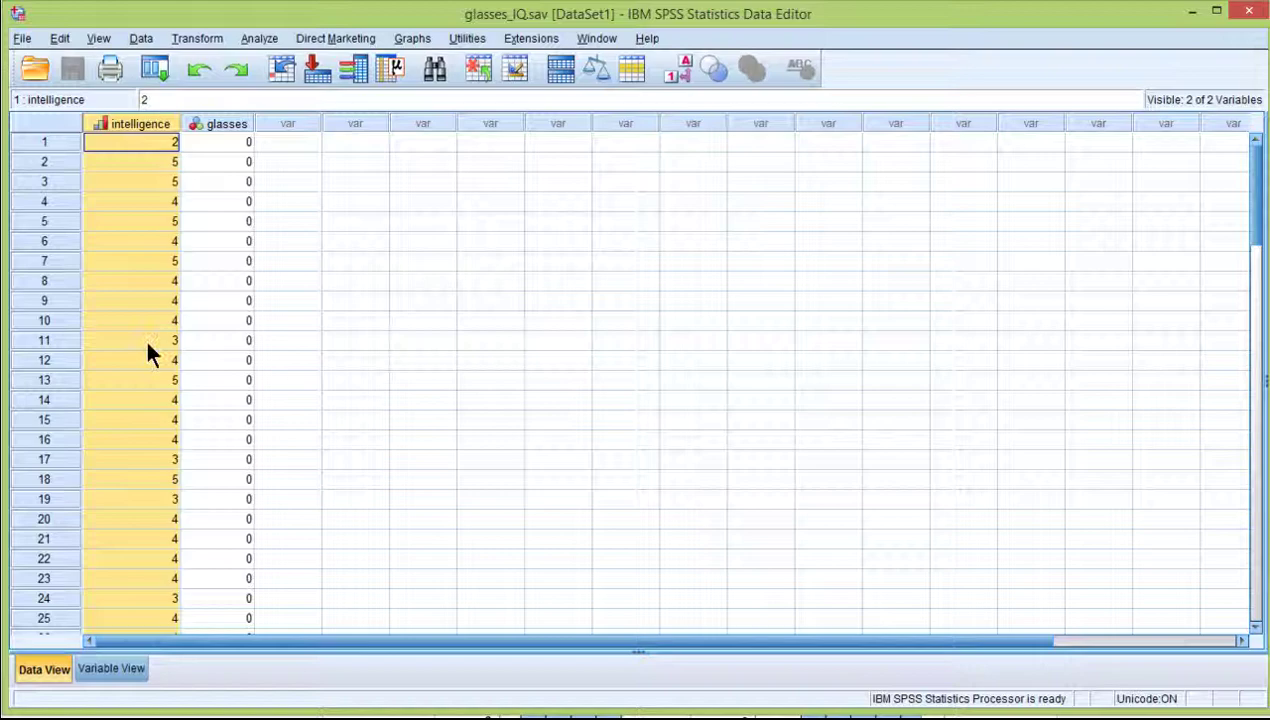
pyautogui.scroll(-10, 154, 373)
pyautogui.scroll(10, 160, 385)
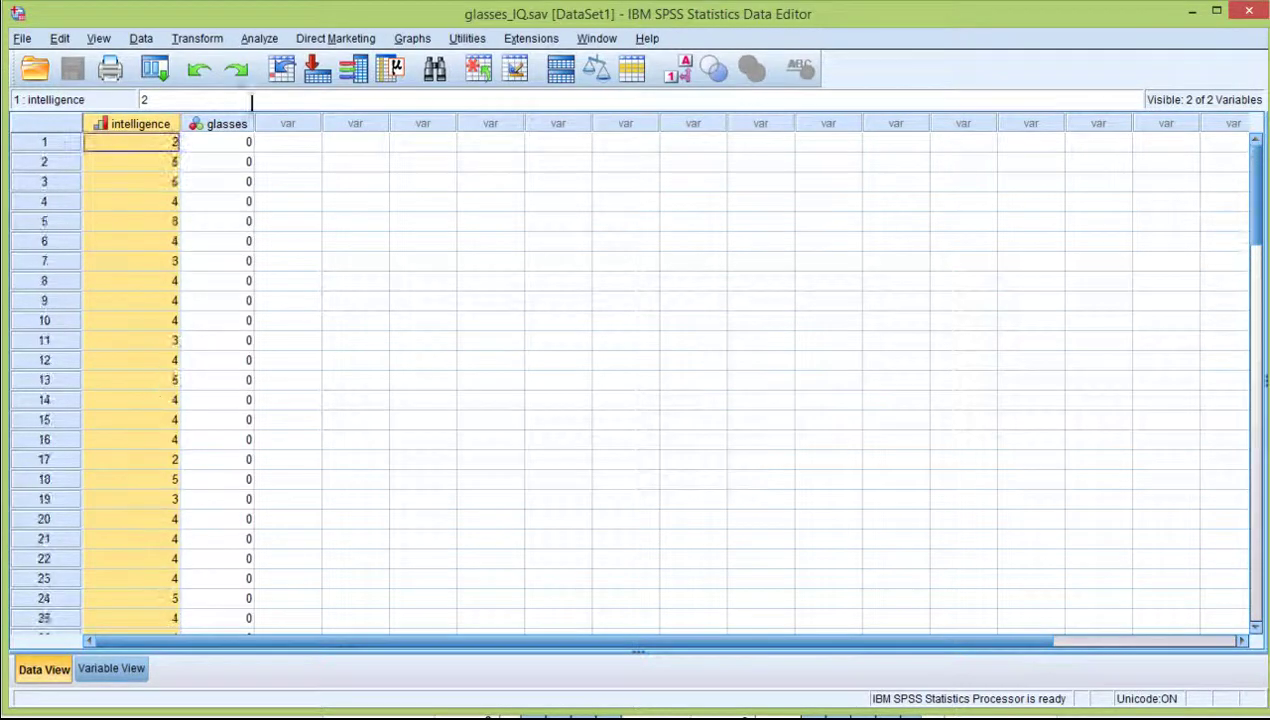
# - Start a Frequencies analysis on intelligence requesting skewness and kurtosis
pyautogui.click(260, 38)
pyautogui.moveTo(313, 85)
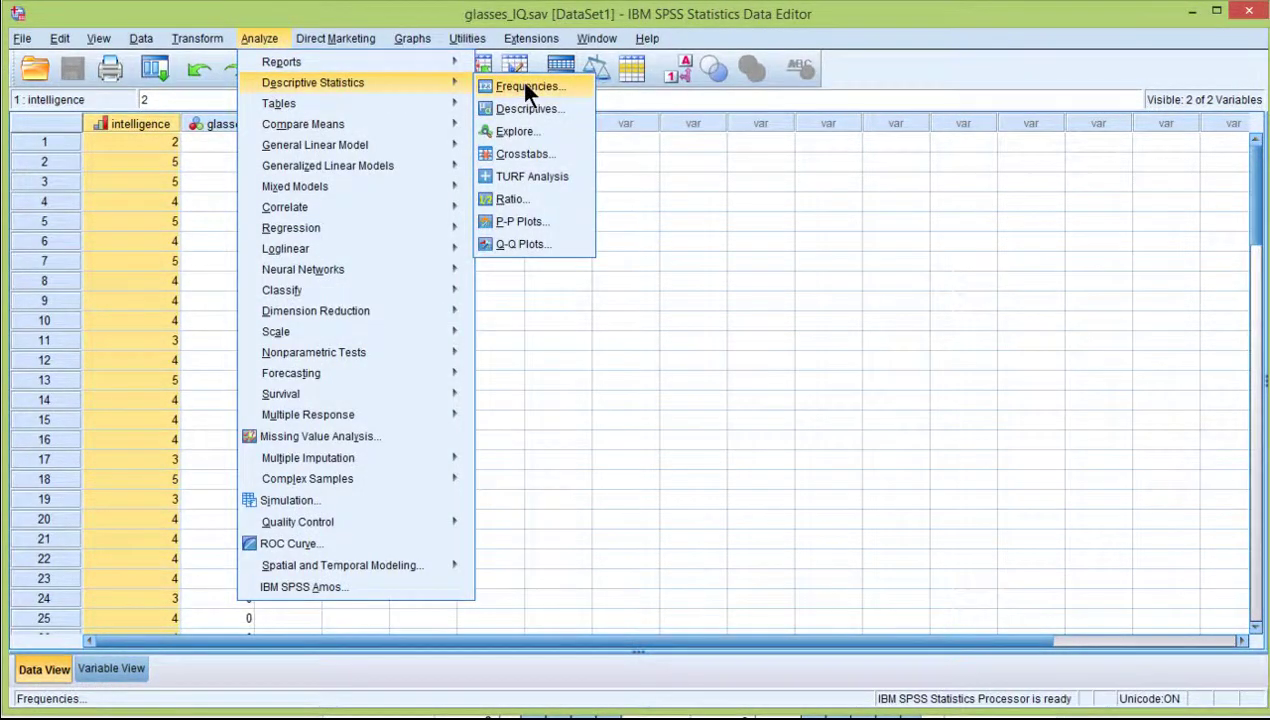
pyautogui.click(519, 82)
pyautogui.click(459, 371)
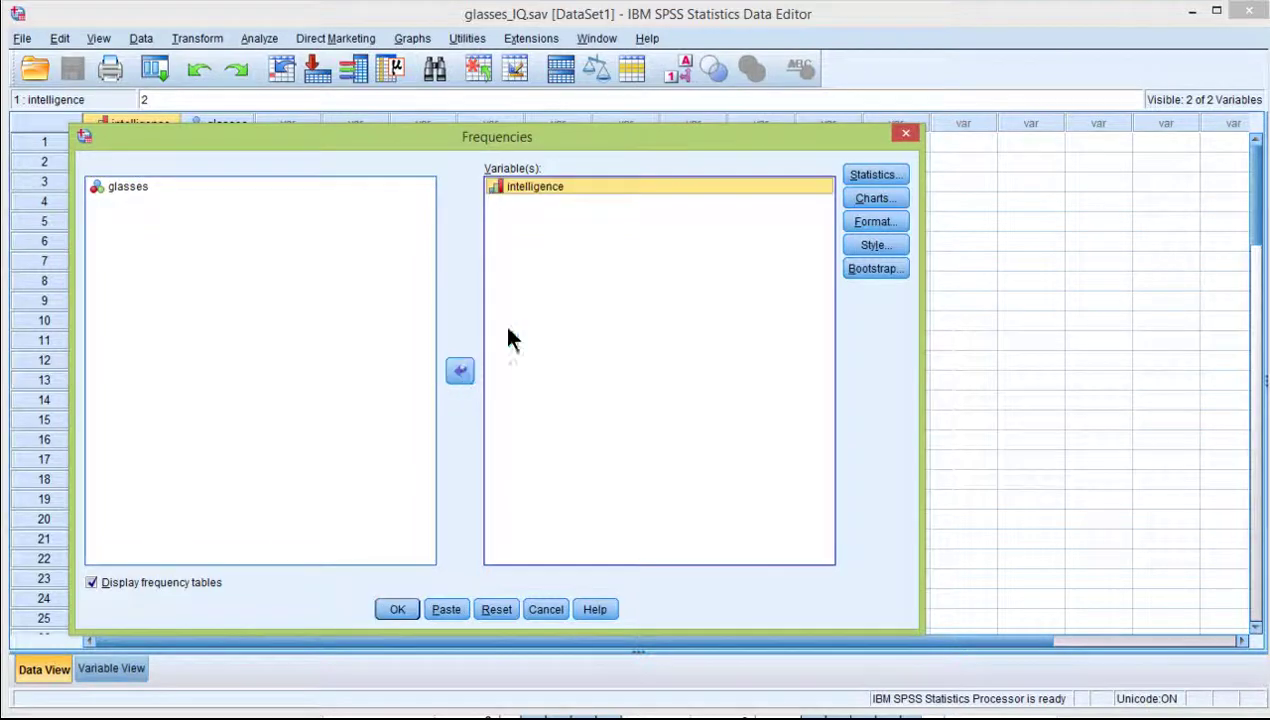
pyautogui.click(875, 175)
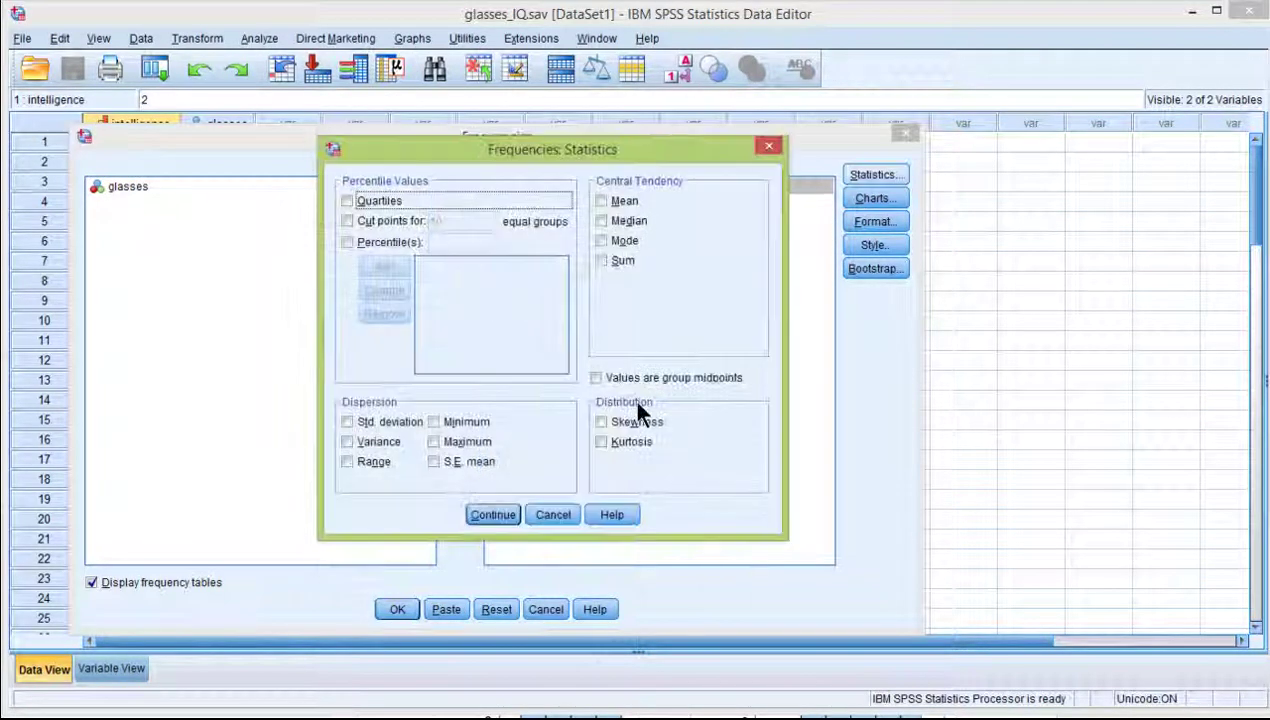
pyautogui.click(636, 421)
pyautogui.click(630, 441)
pyautogui.click(492, 514)
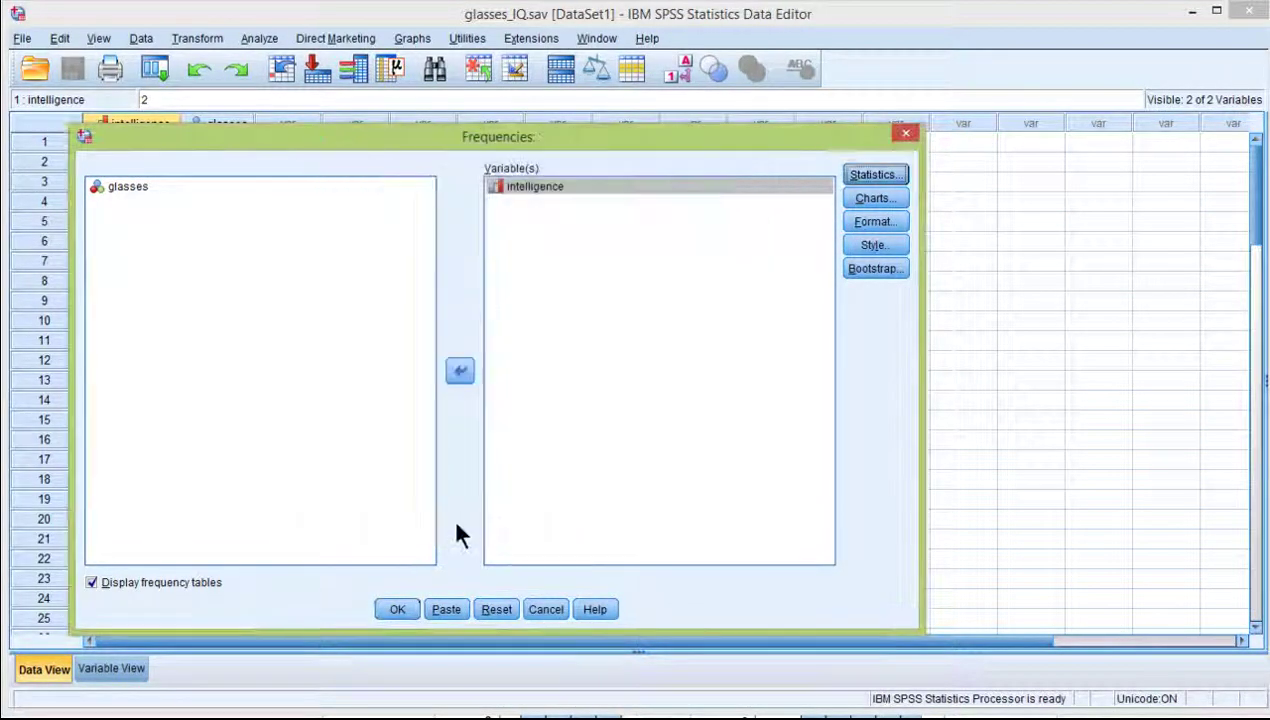
# - Choose histograms as the chart and turn off the frequency tables
pyautogui.click(872, 199)
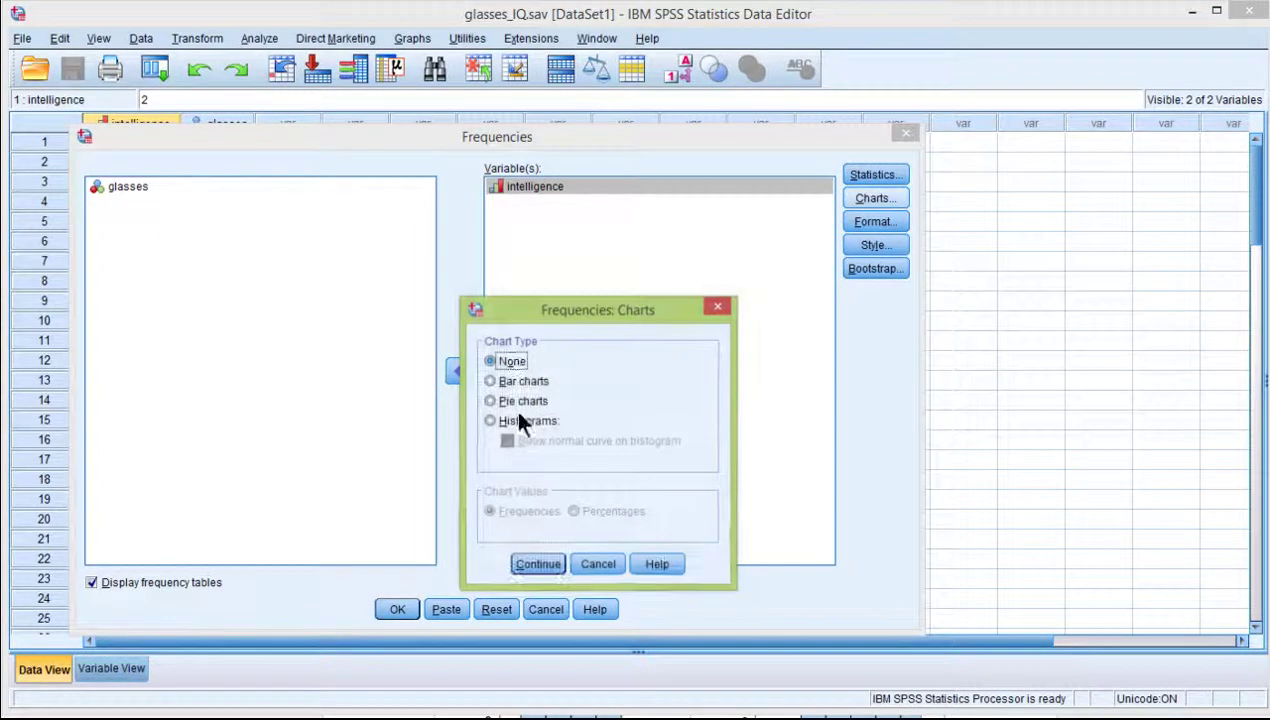
pyautogui.click(524, 419)
pyautogui.click(538, 564)
pyautogui.click(152, 582)
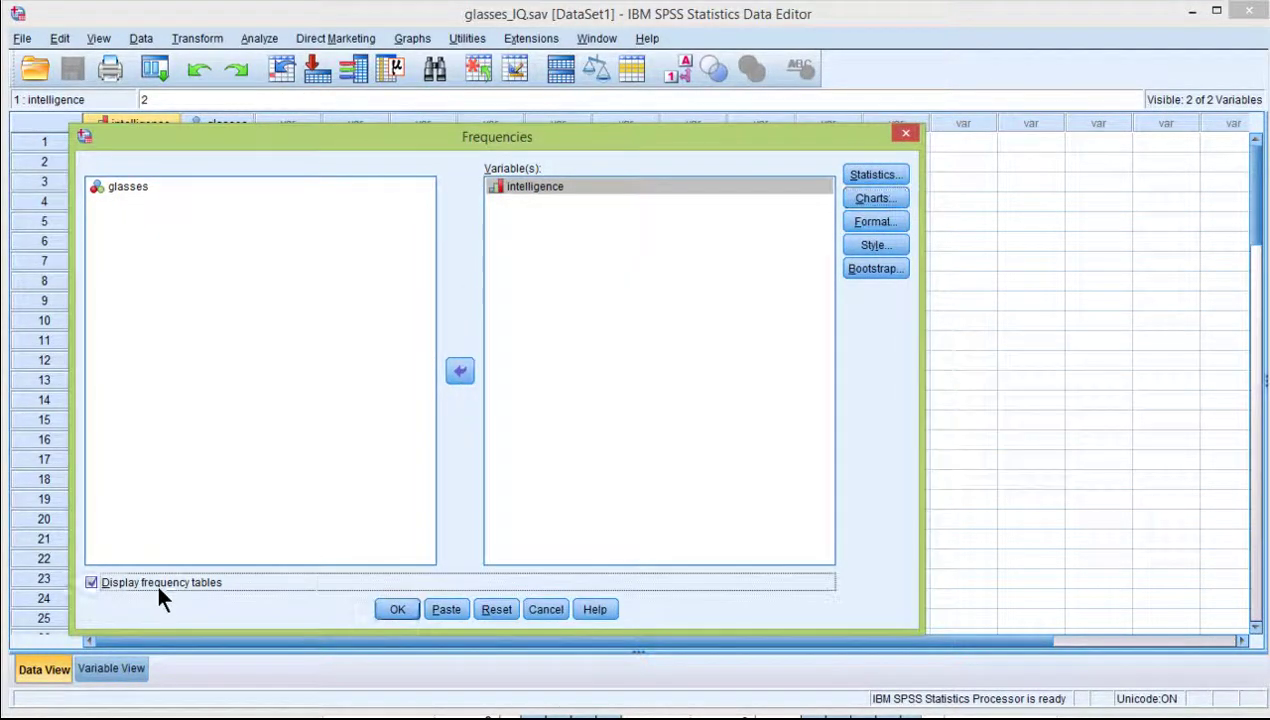
pyautogui.click(397, 611)
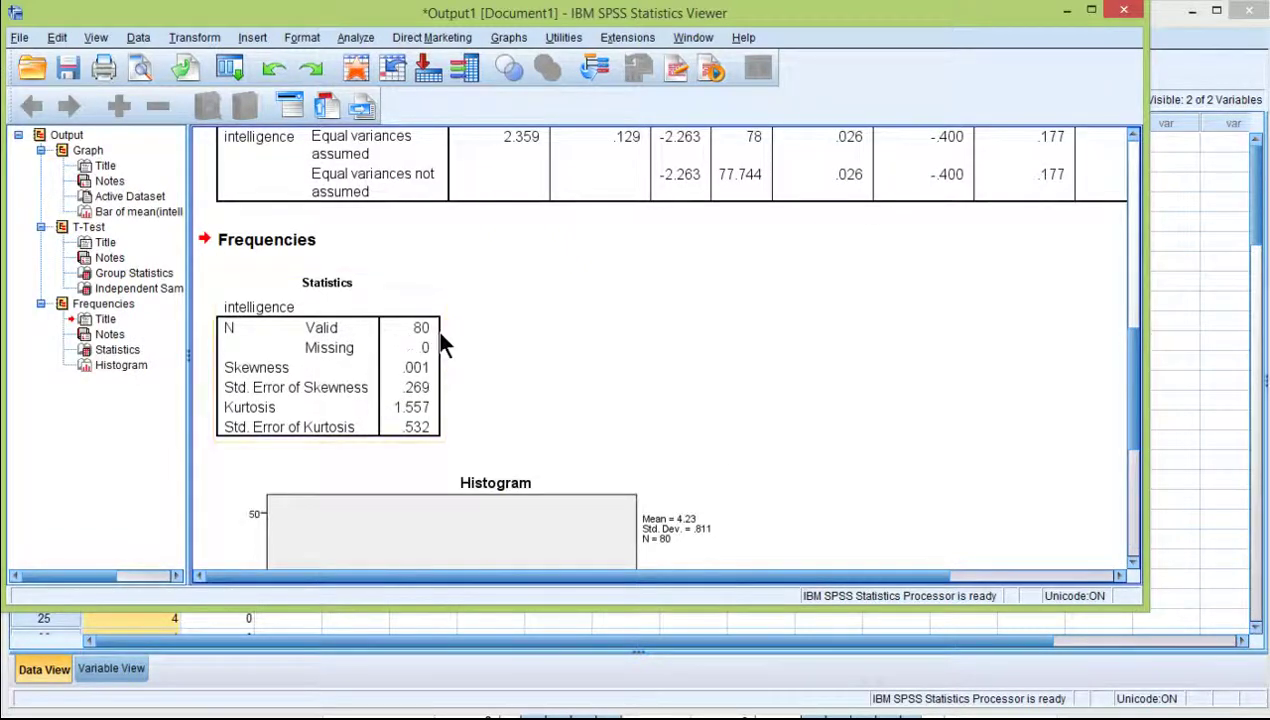
pyautogui.scroll(10, 720, 430)
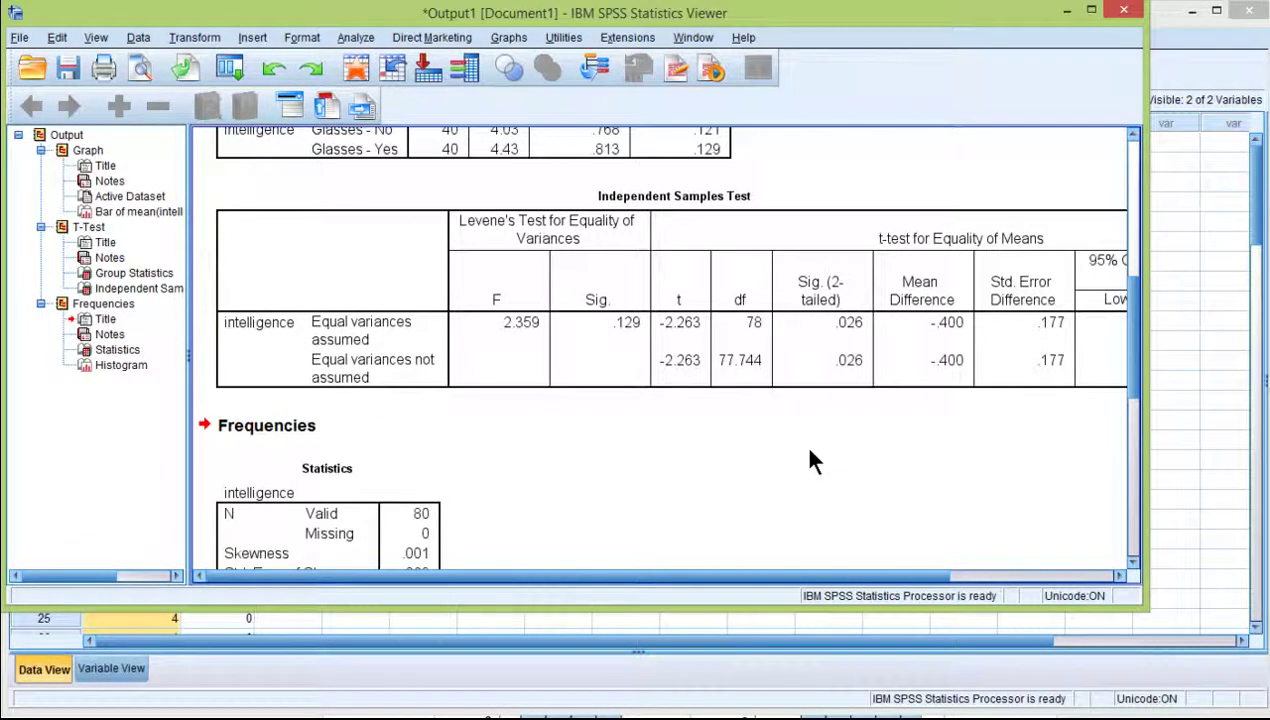
pyautogui.scroll(-5, 810, 460)
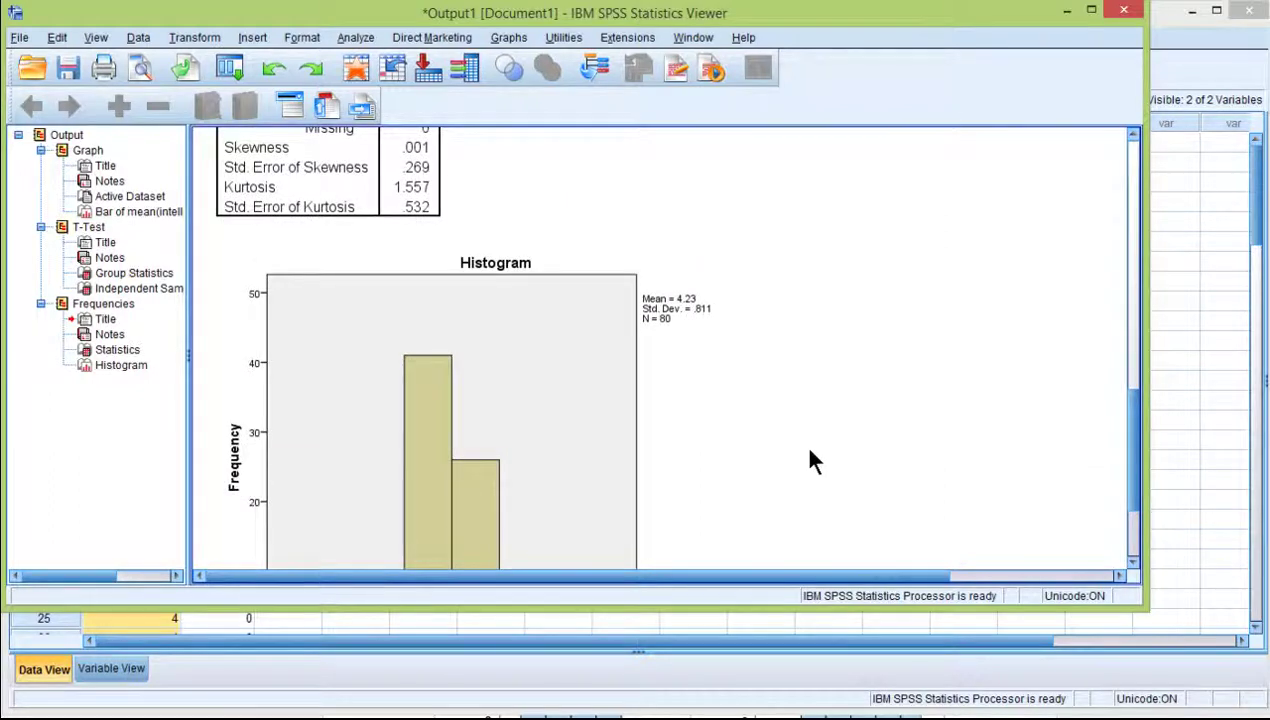
pyautogui.scroll(1, 810, 460)
pyautogui.scroll(-3, 675, 434)
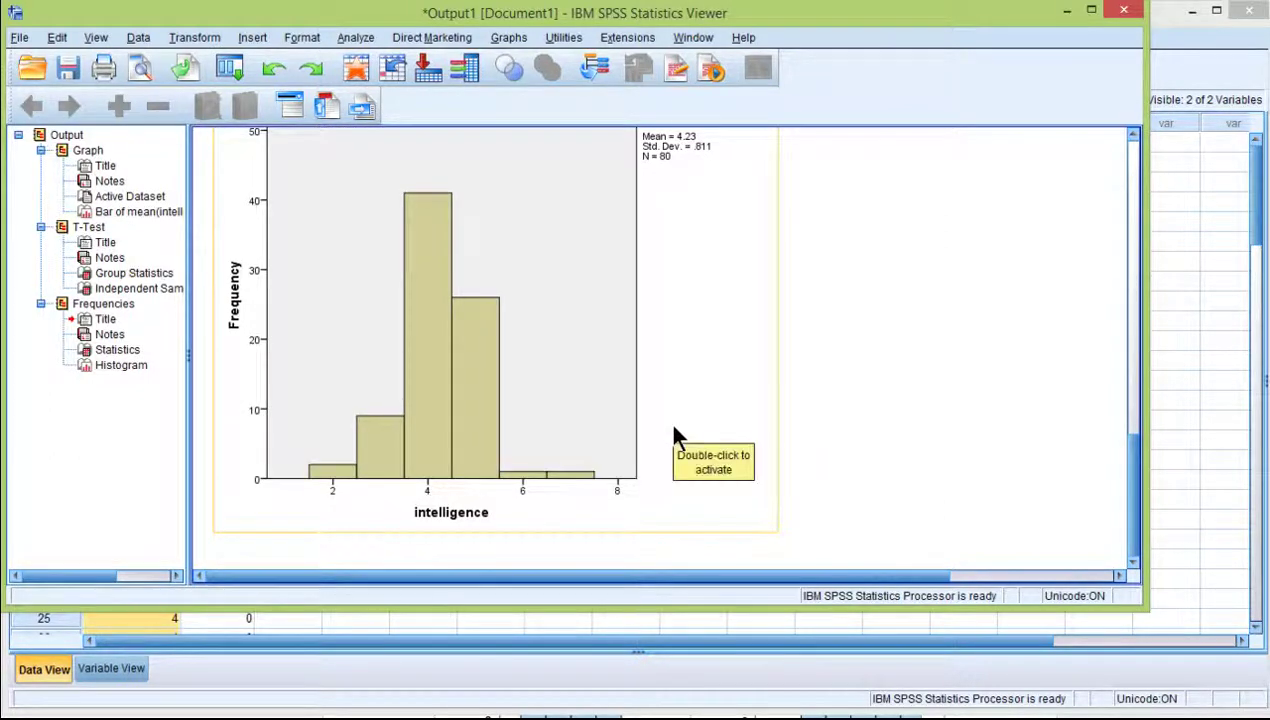
pyautogui.scroll(3, 675, 434)
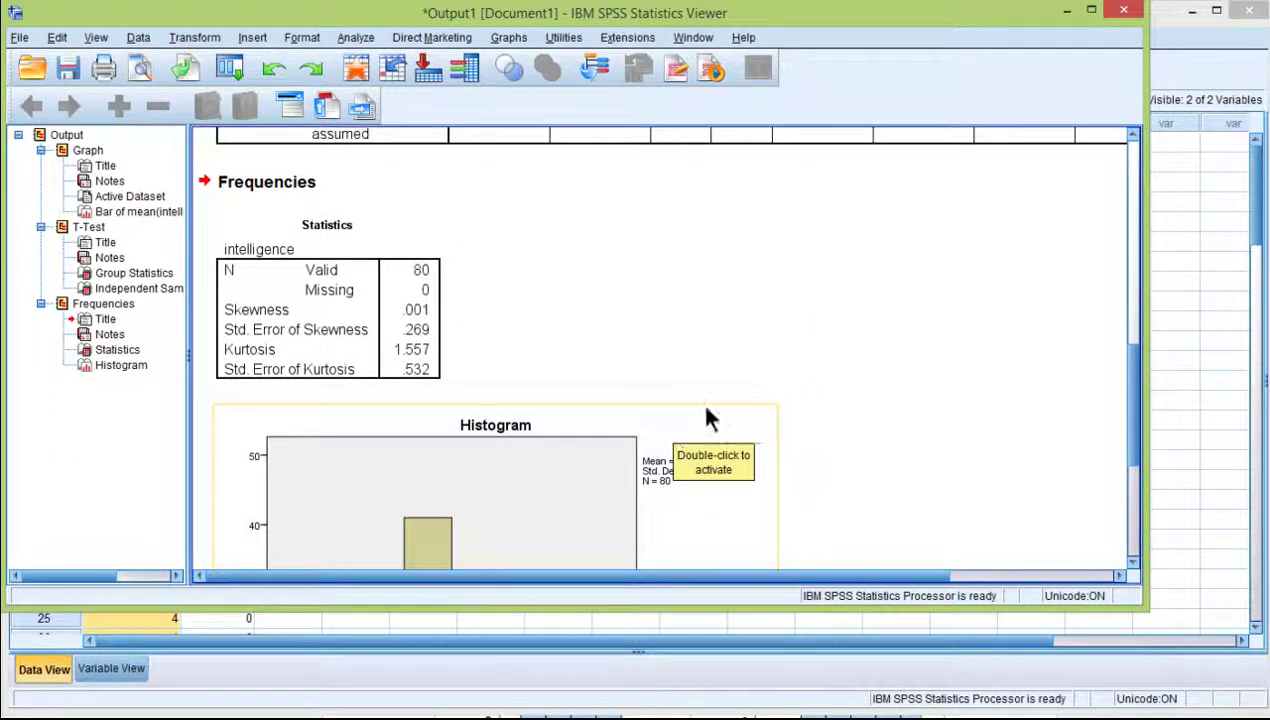
pyautogui.scroll(-3, 703, 434)
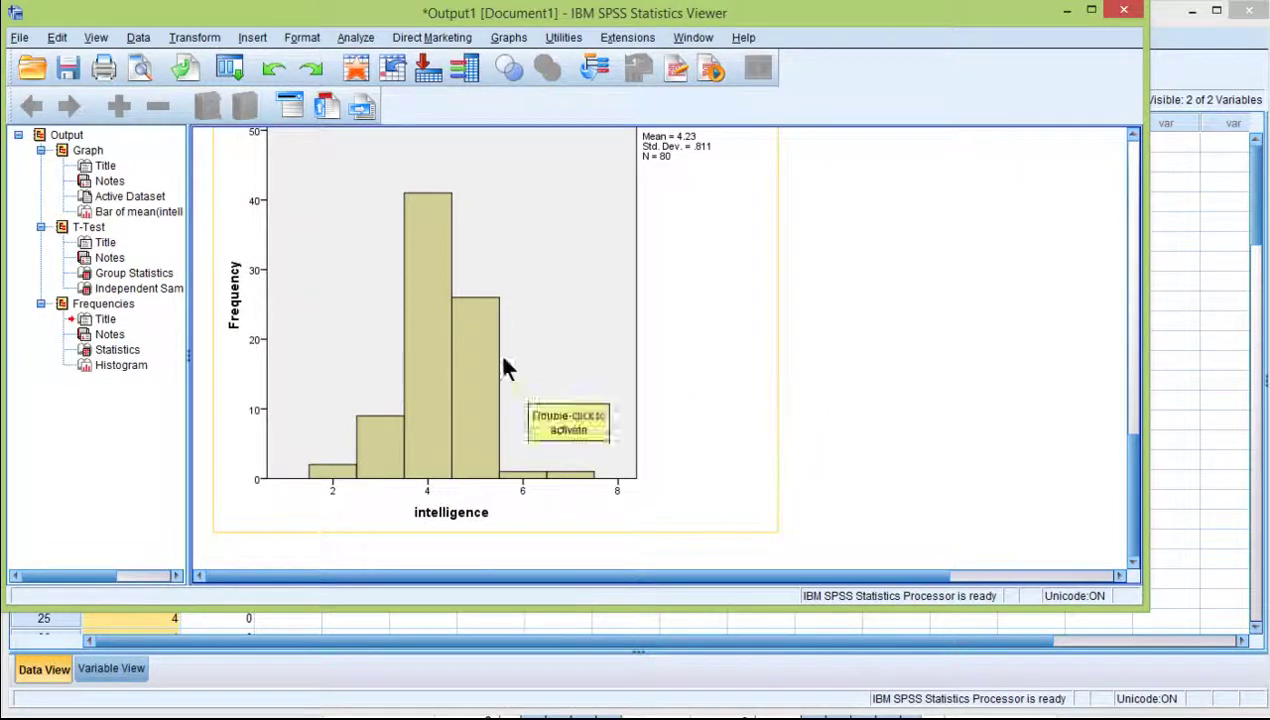
pyautogui.click(136, 39)
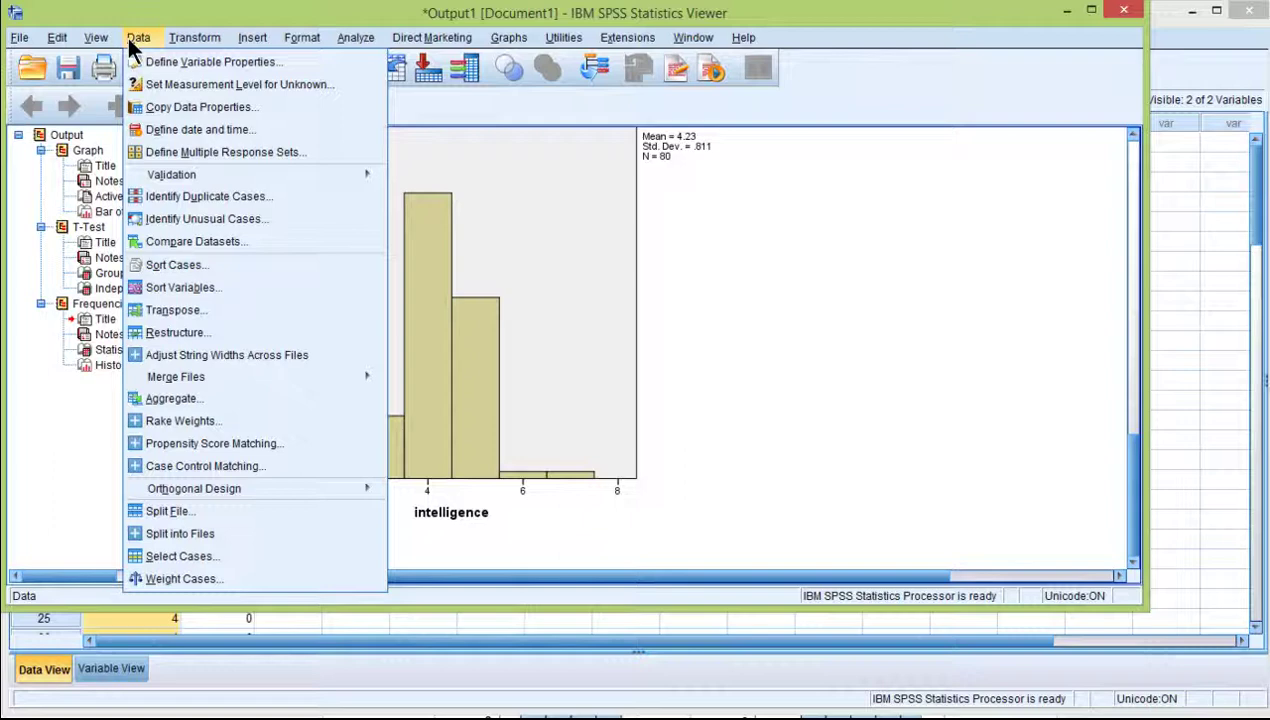
# - Split the file by glasses using Compare groups
pyautogui.click(172, 511)
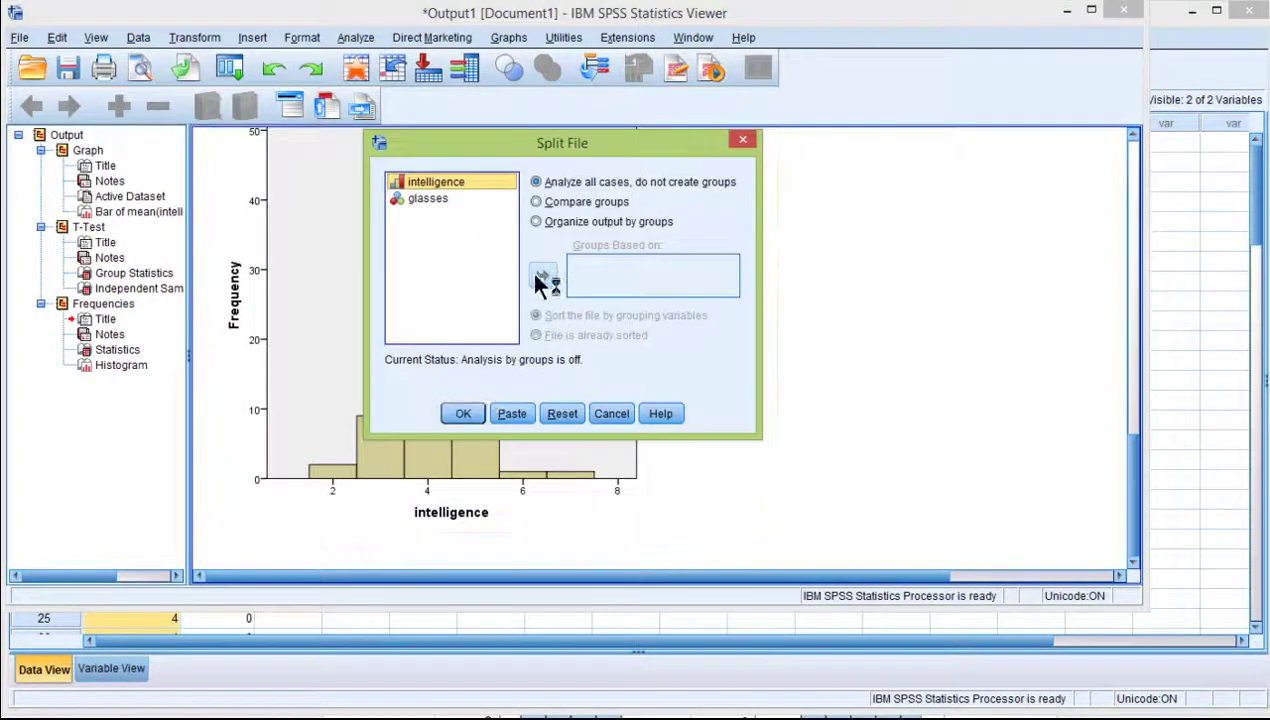
pyautogui.click(547, 207)
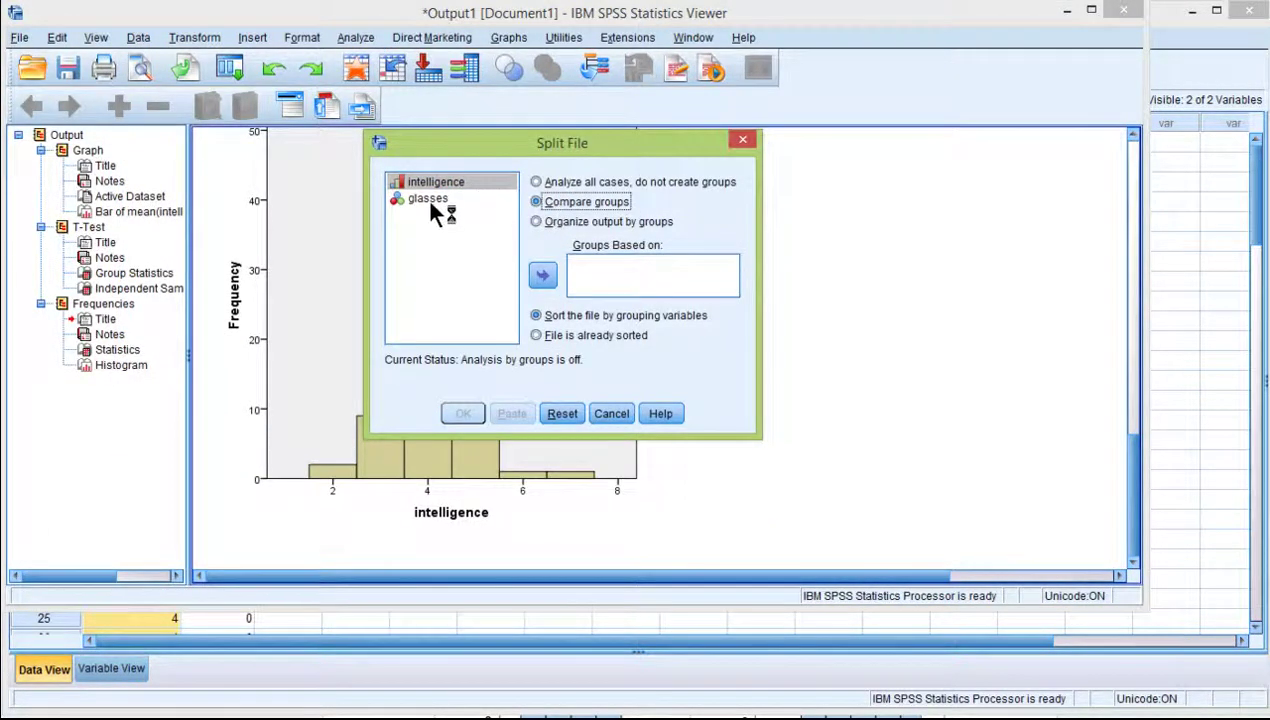
pyautogui.click(437, 210)
pyautogui.click(542, 275)
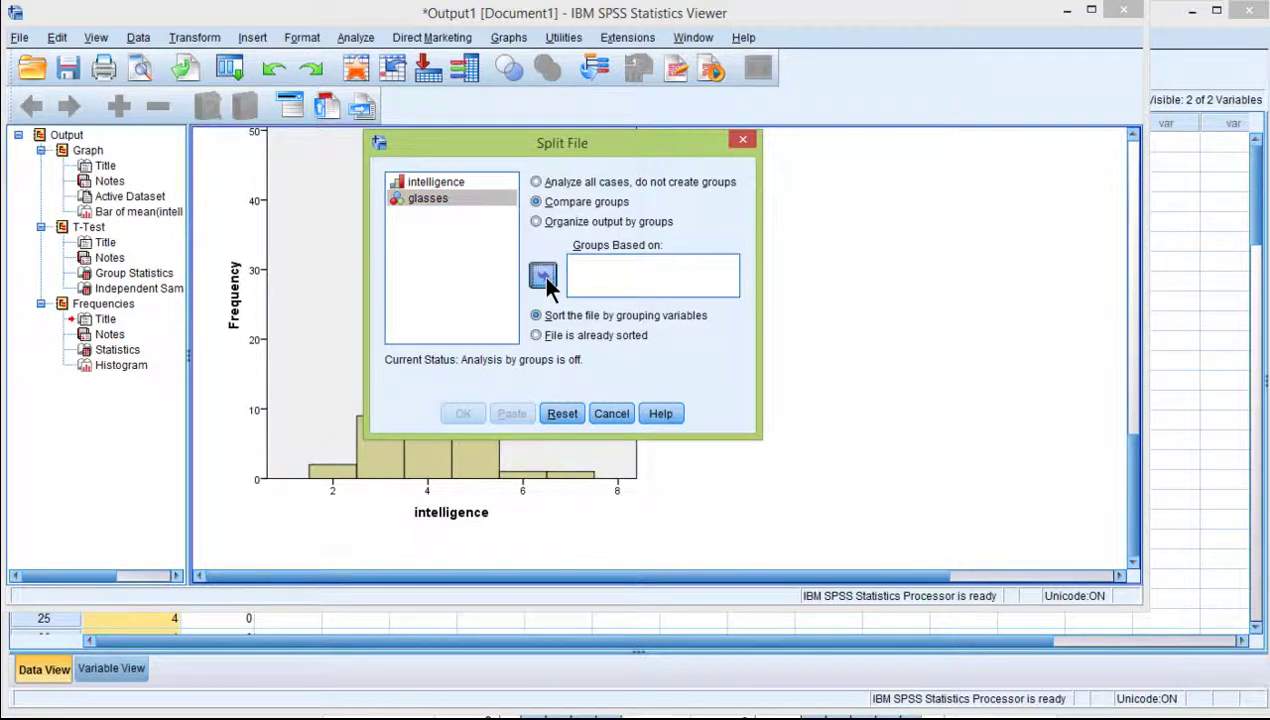
pyautogui.click(463, 413)
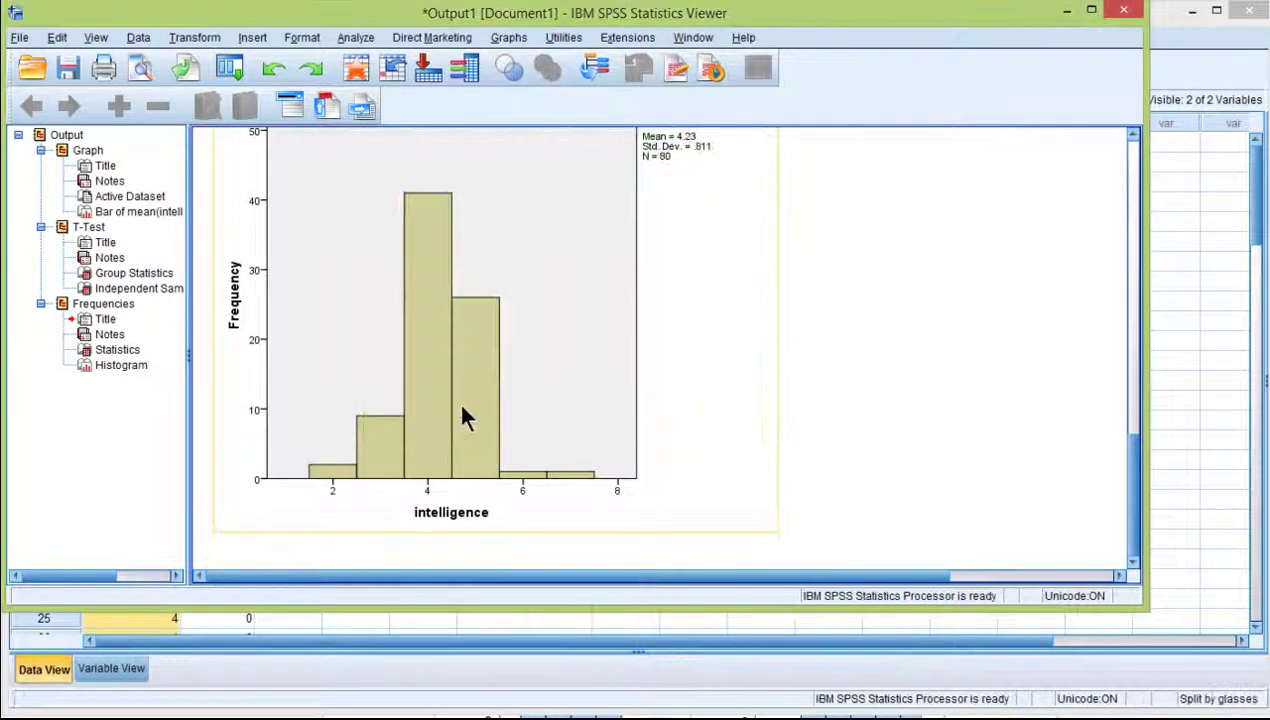
# - Rerun Frequencies on intelligence, keeping skewness, kurtosis and histograms, for each glasses group
pyautogui.click(355, 37)
pyautogui.moveTo(520, 81)
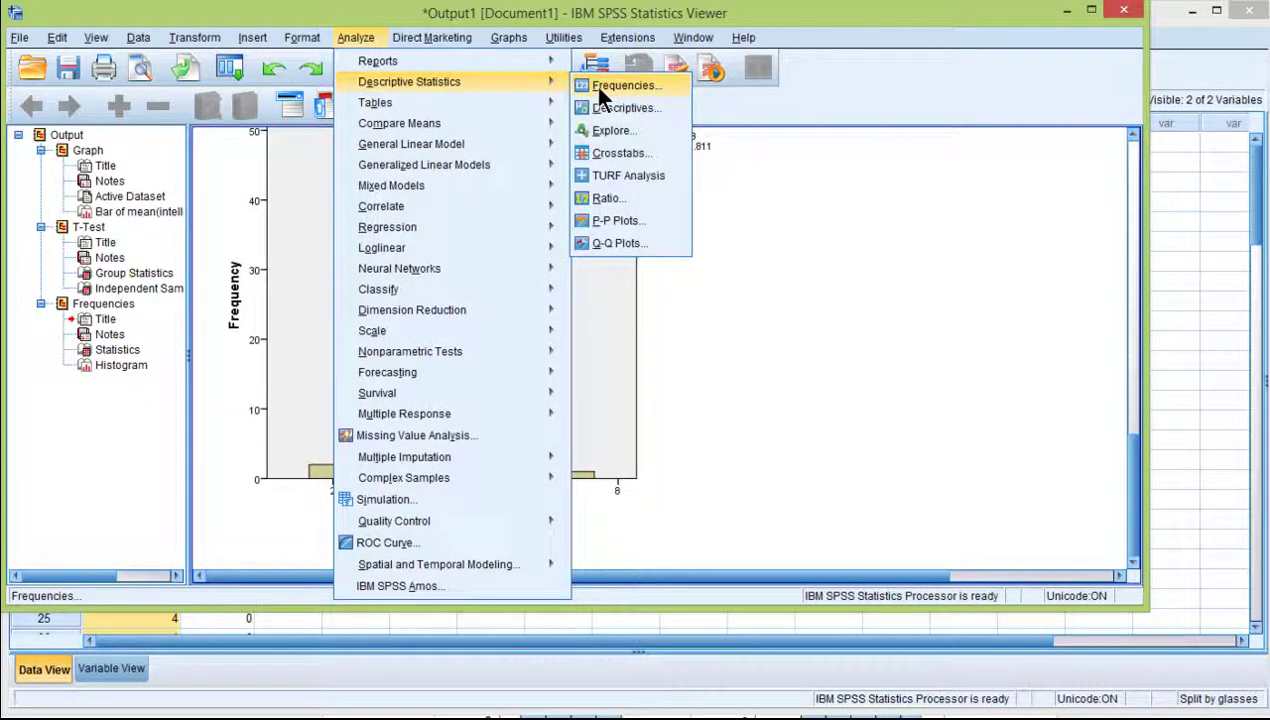
pyautogui.click(596, 85)
pyautogui.click(873, 175)
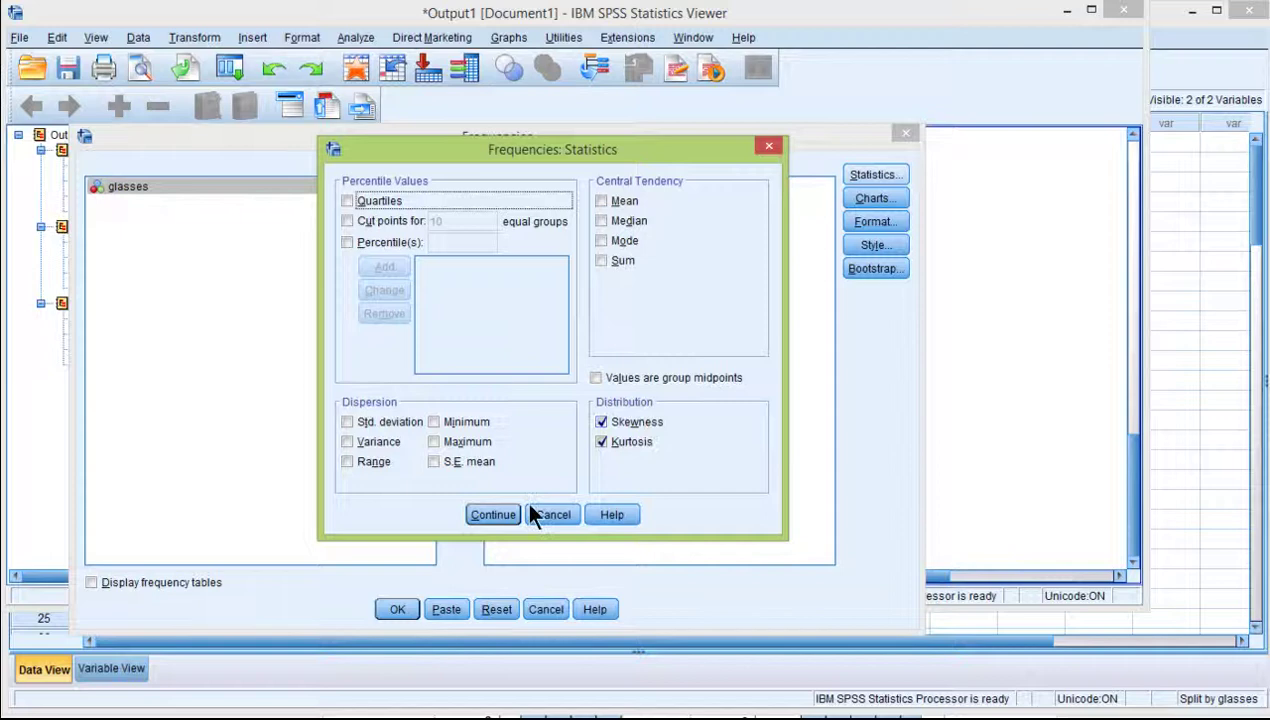
pyautogui.click(508, 515)
pyautogui.click(873, 198)
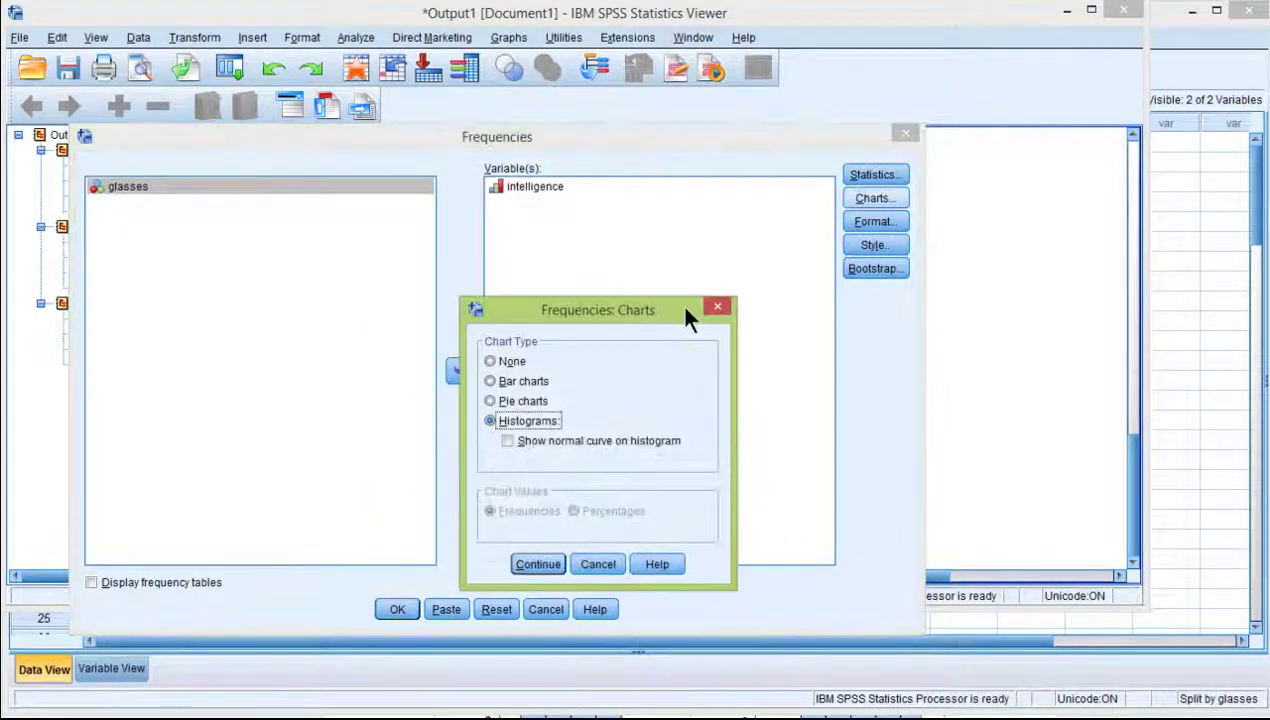
pyautogui.click(533, 560)
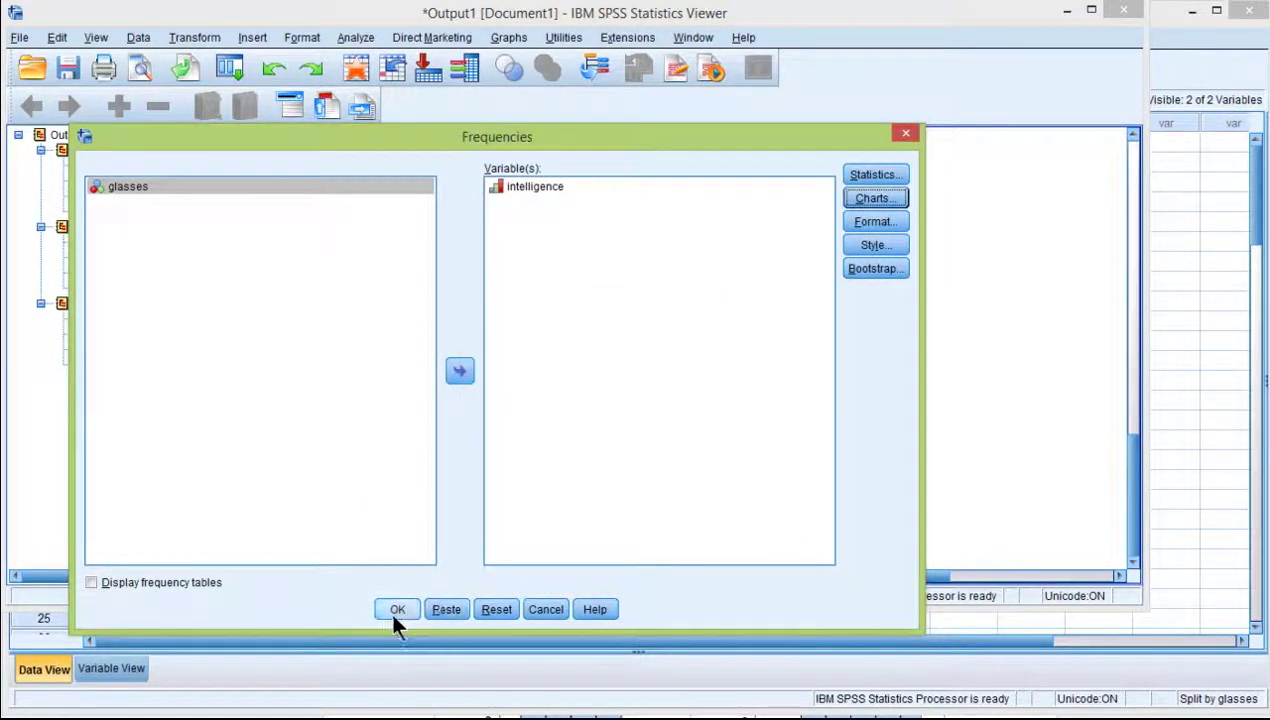
pyautogui.click(390, 607)
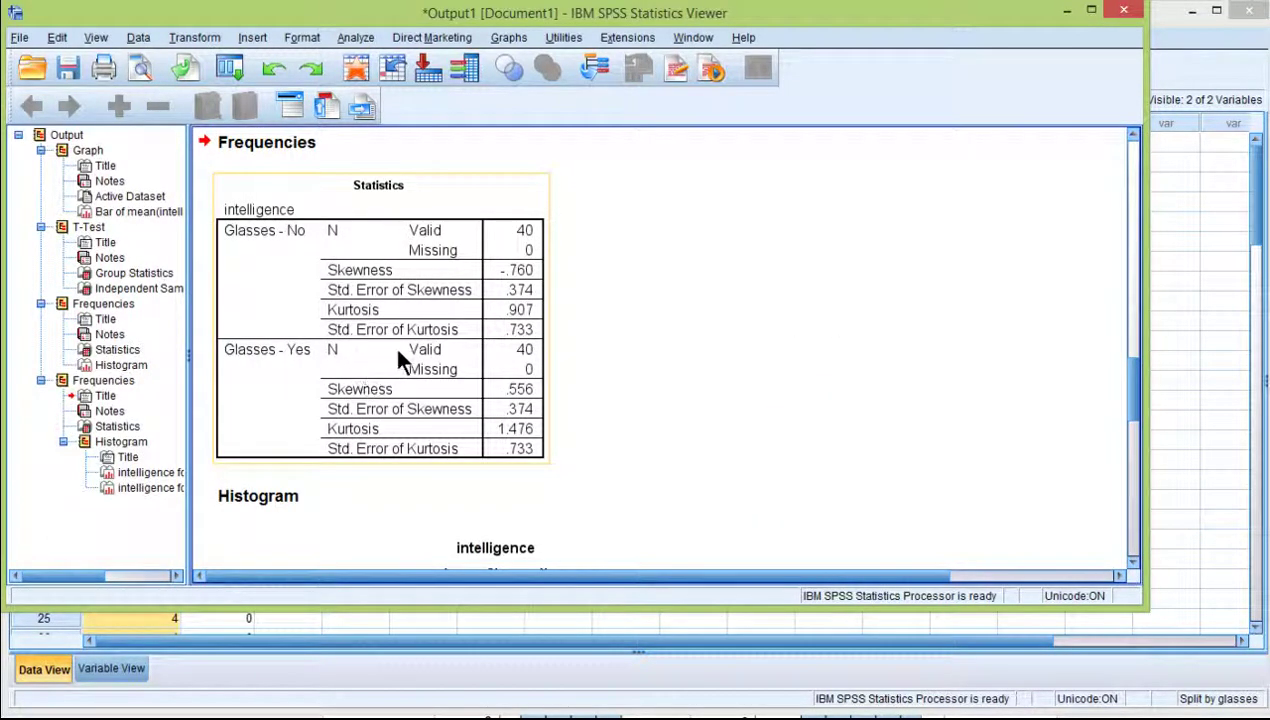
# - Review the overall intelligence Statistics table in the output
pyautogui.scroll(10, 395, 343)
pyautogui.scroll(-3, 330, 320)
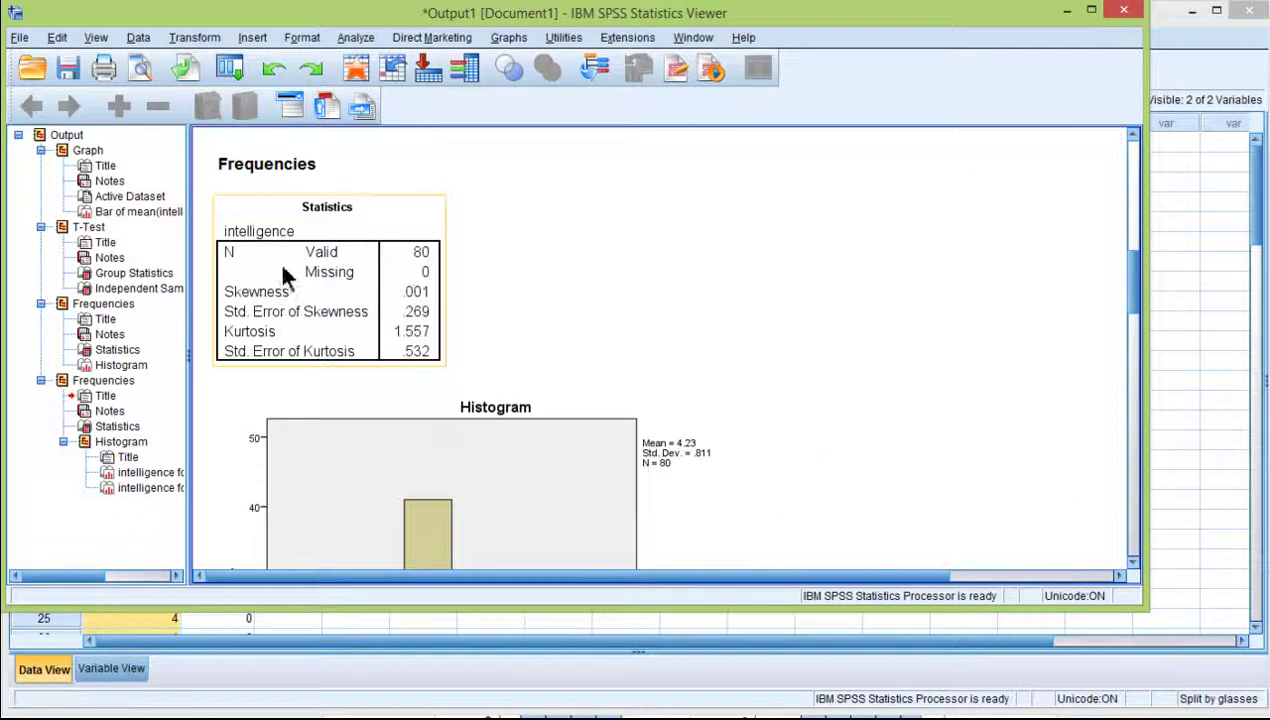
pyautogui.click(278, 262)
pyautogui.scroll(-10, 423, 315)
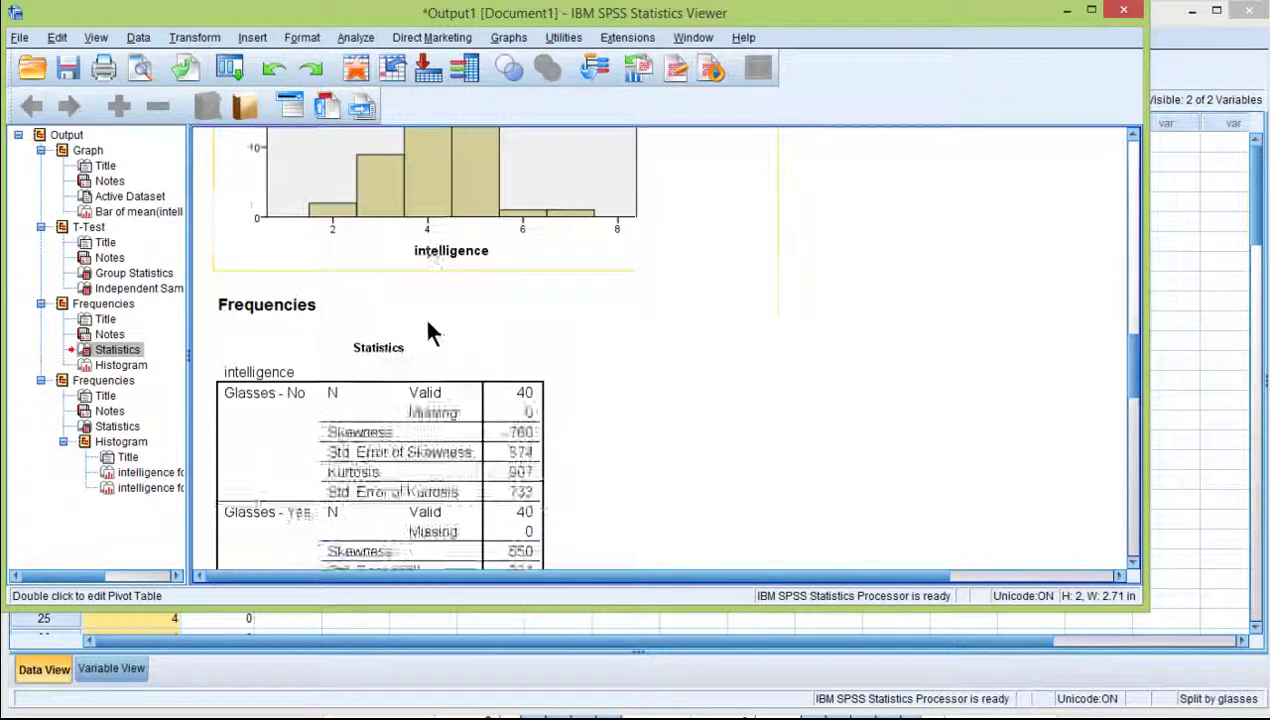
pyautogui.scroll(3, 428, 316)
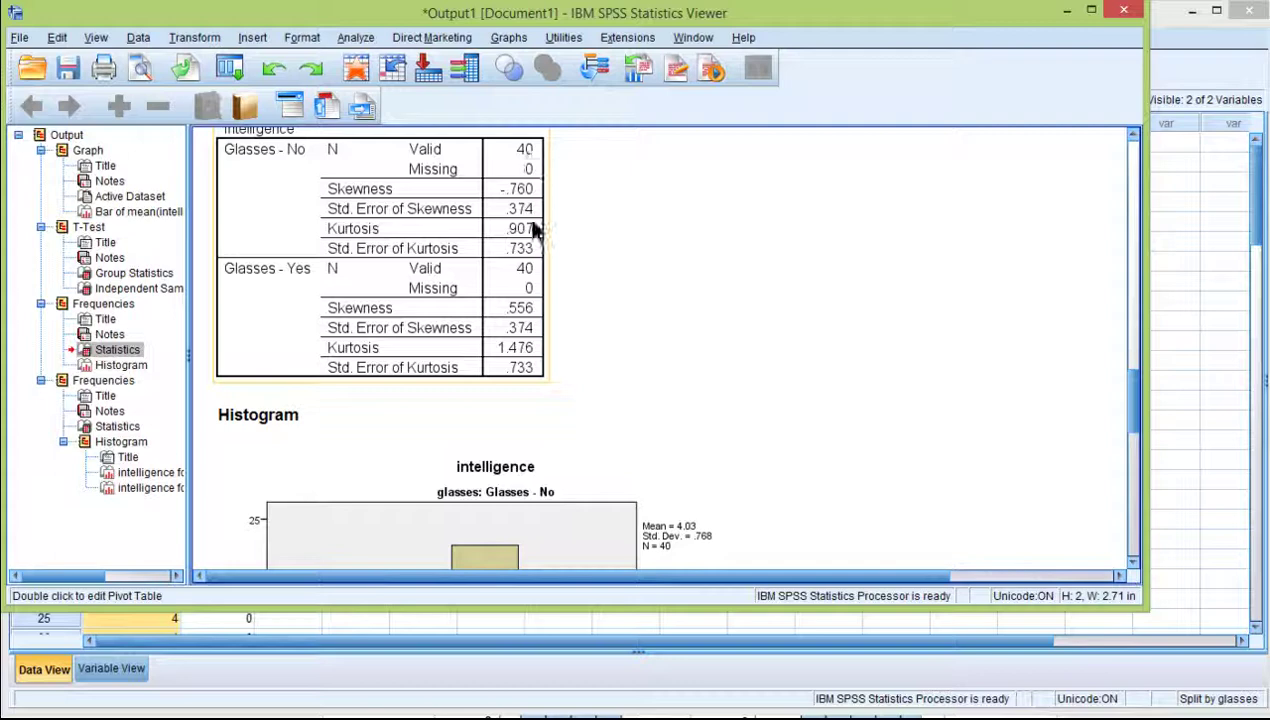
pyautogui.scroll(2, 520, 263)
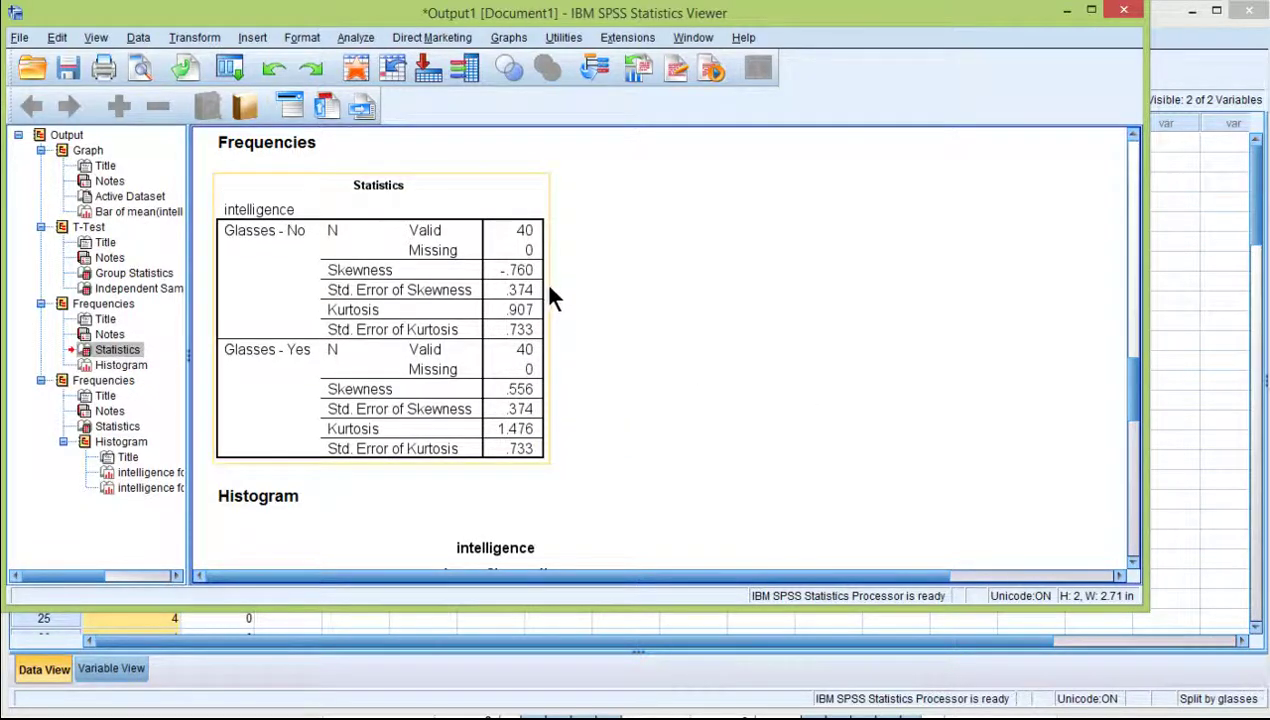
pyautogui.scroll(-5, 720, 390)
pyautogui.scroll(2, 708, 400)
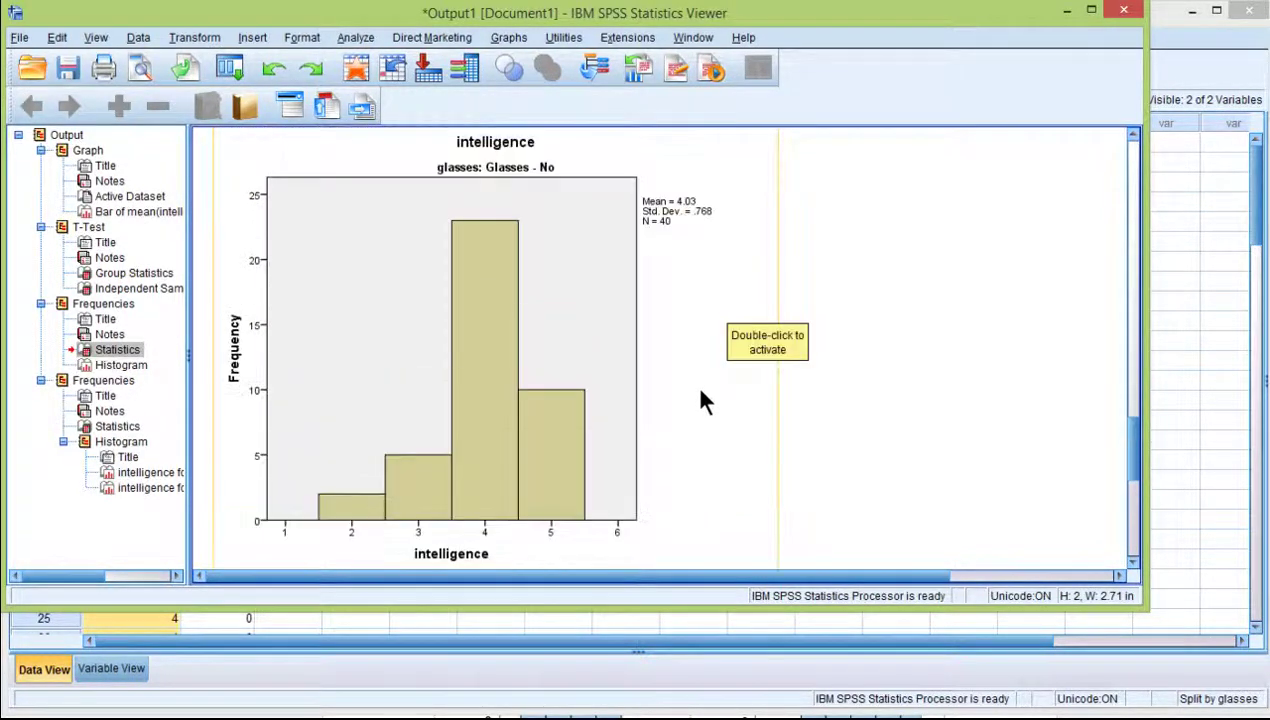
pyautogui.scroll(-5, 500, 412)
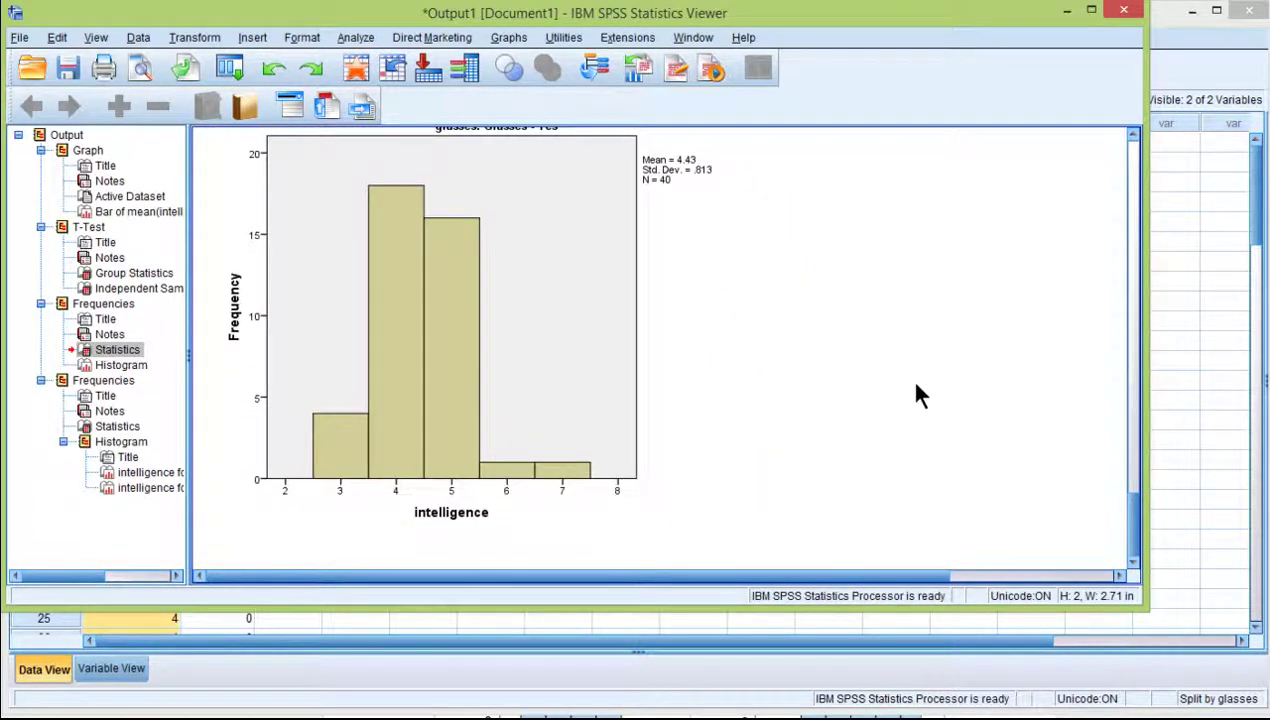
pyautogui.scroll(8, 916, 394)
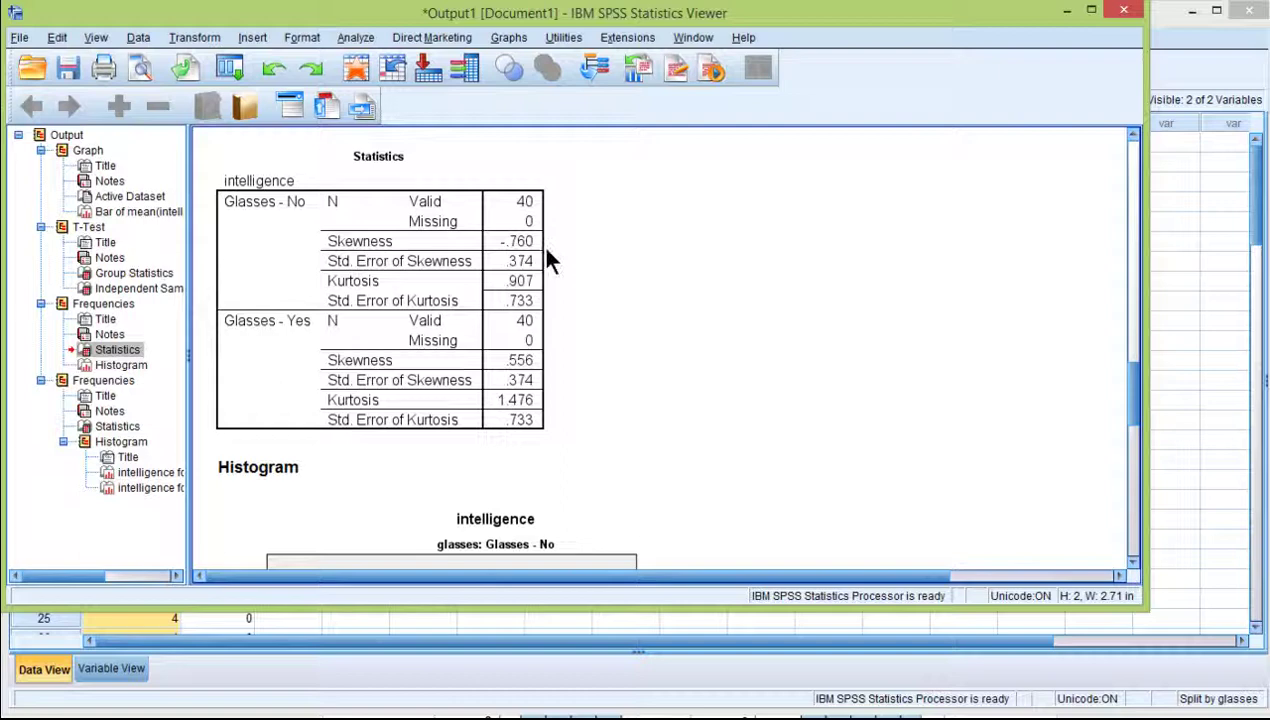
# - Compare the Glasses - No and Glasses - Yes statistics and histograms
pyautogui.click(526, 373)
pyautogui.click(560, 300)
pyautogui.scroll(1, 752, 331)
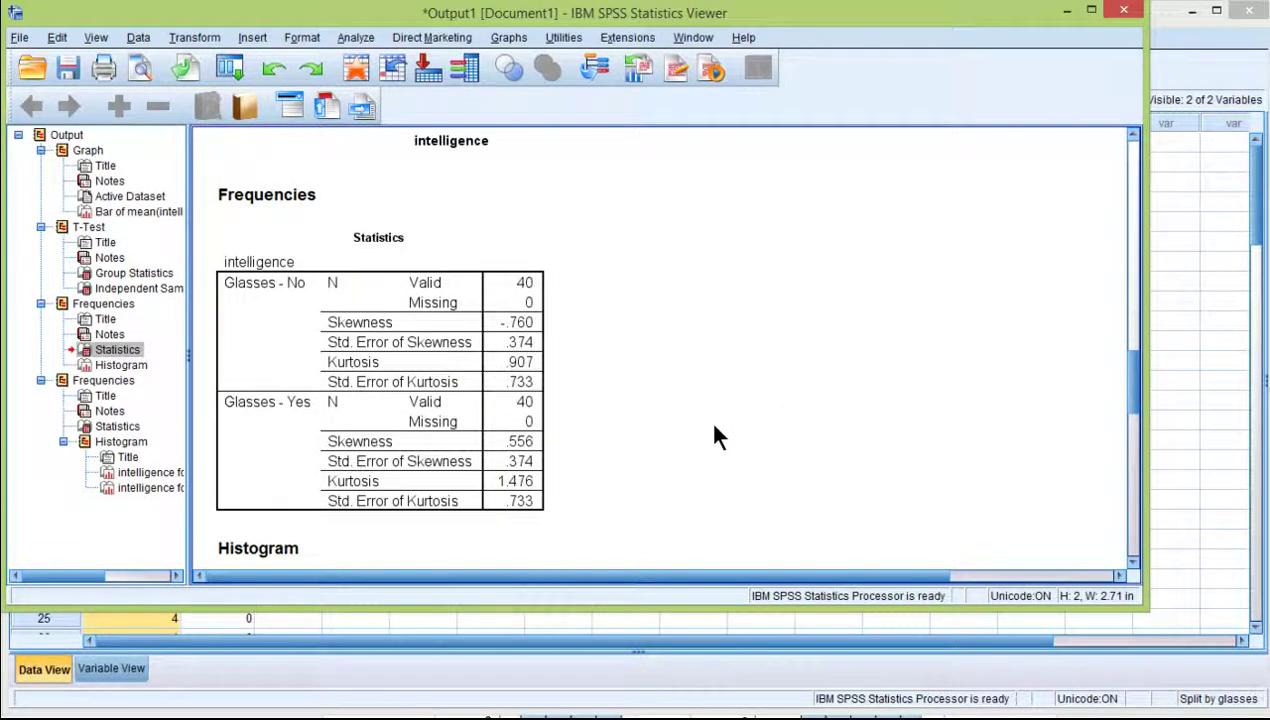
pyautogui.scroll(-1, 668, 403)
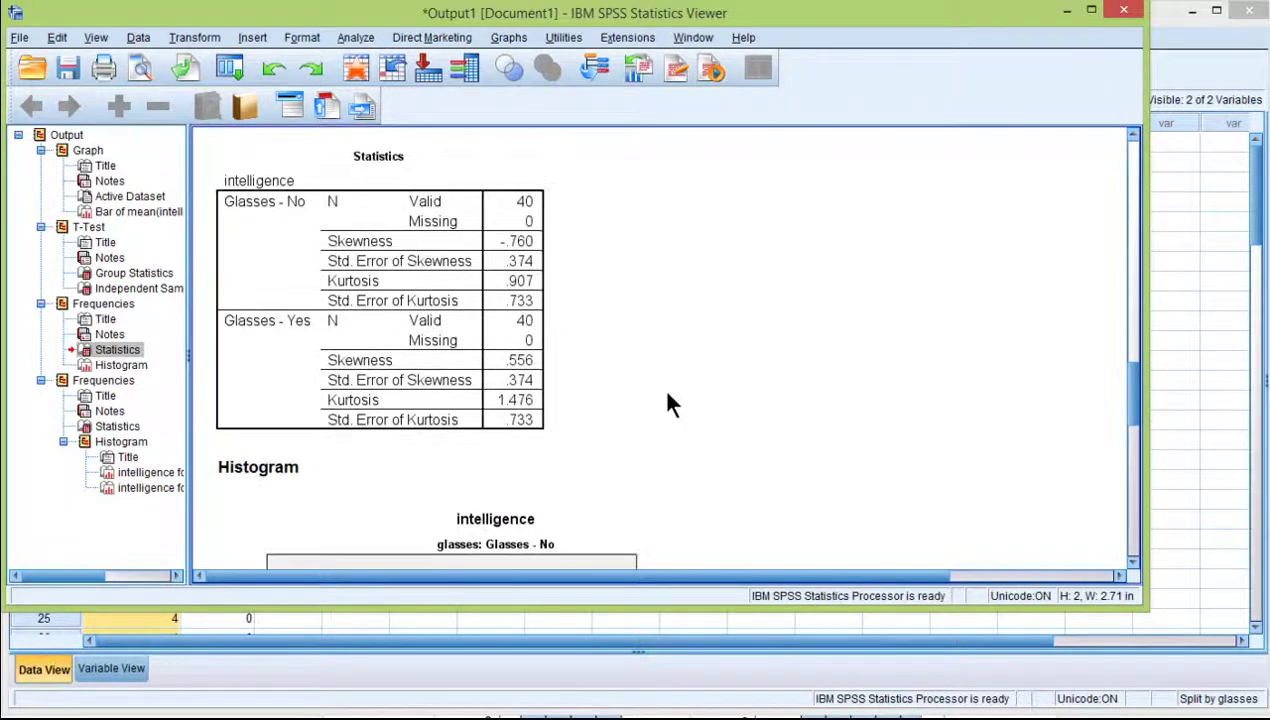
pyautogui.scroll(-10, 668, 394)
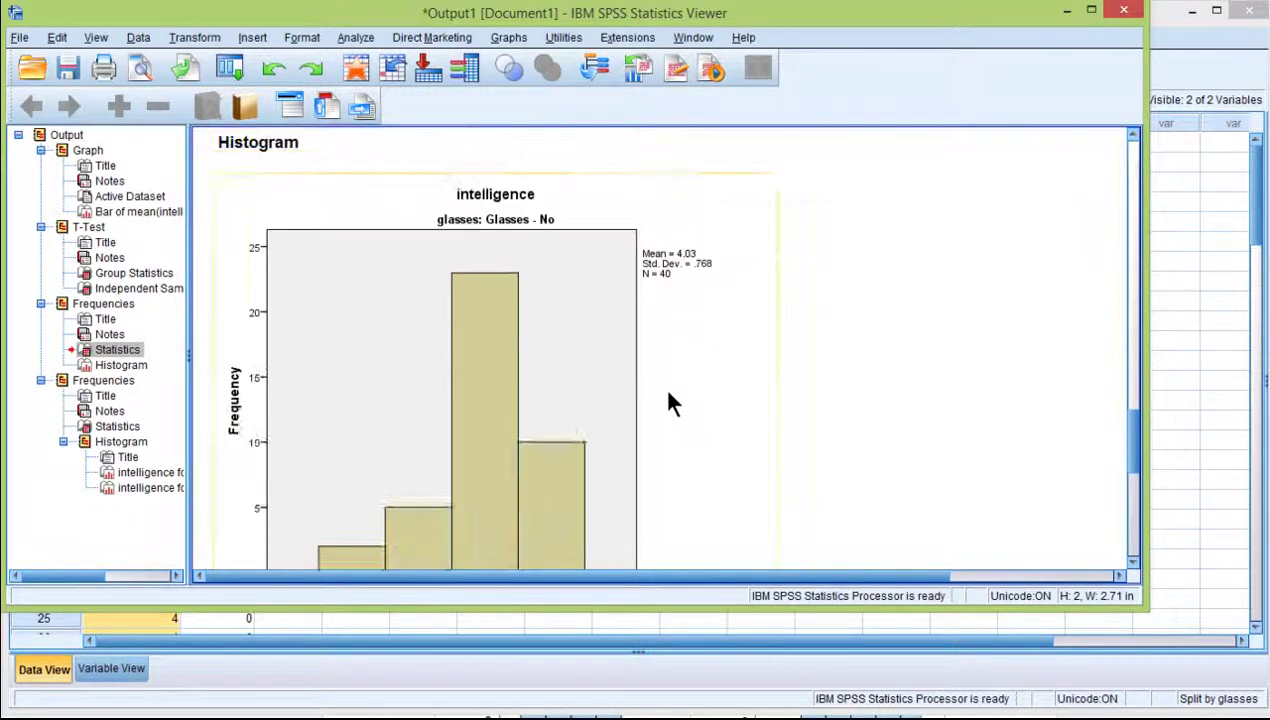
pyautogui.scroll(10, 672, 403)
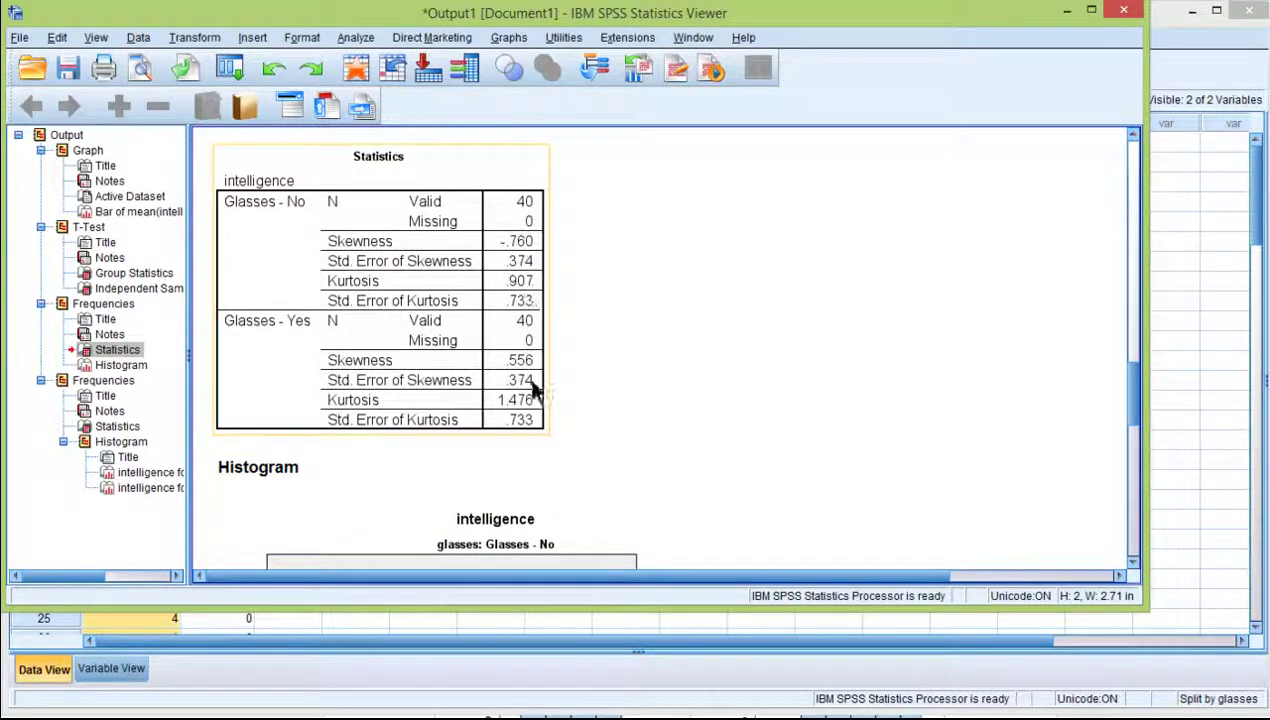
pyautogui.scroll(-2, 706, 452)
pyautogui.scroll(-5, 706, 452)
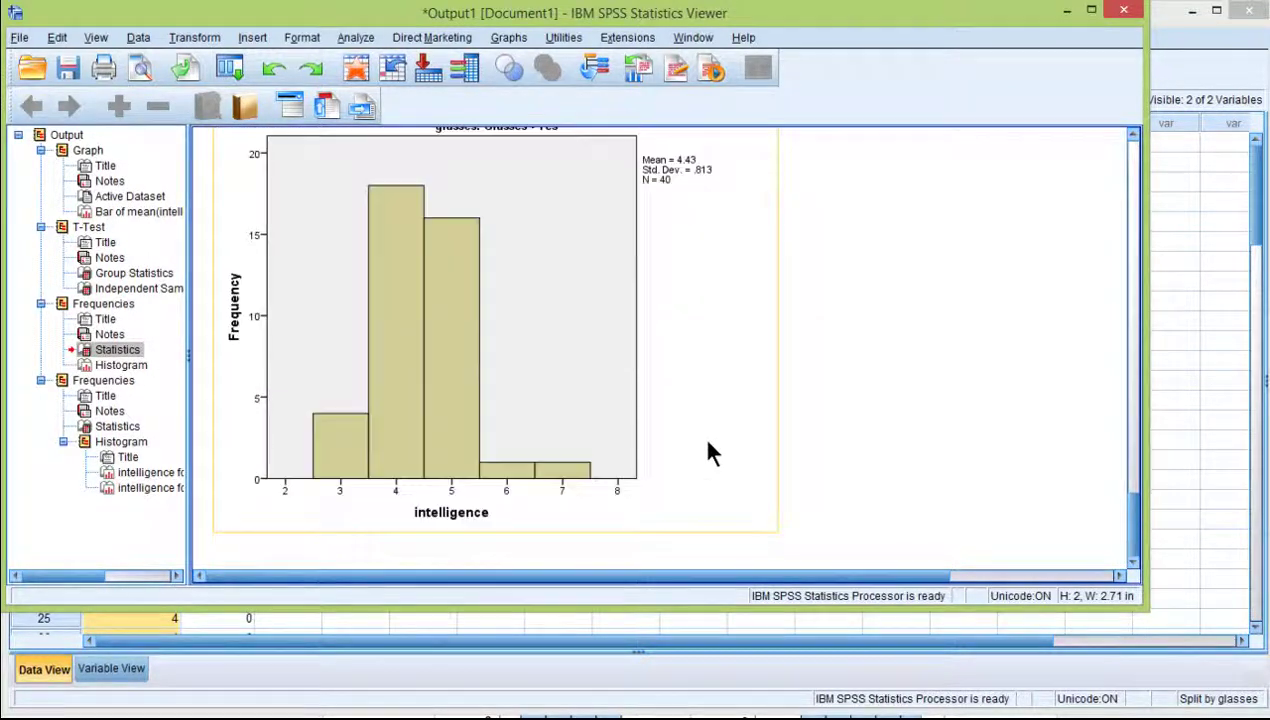
pyautogui.scroll(5, 708, 450)
pyautogui.scroll(3, 708, 452)
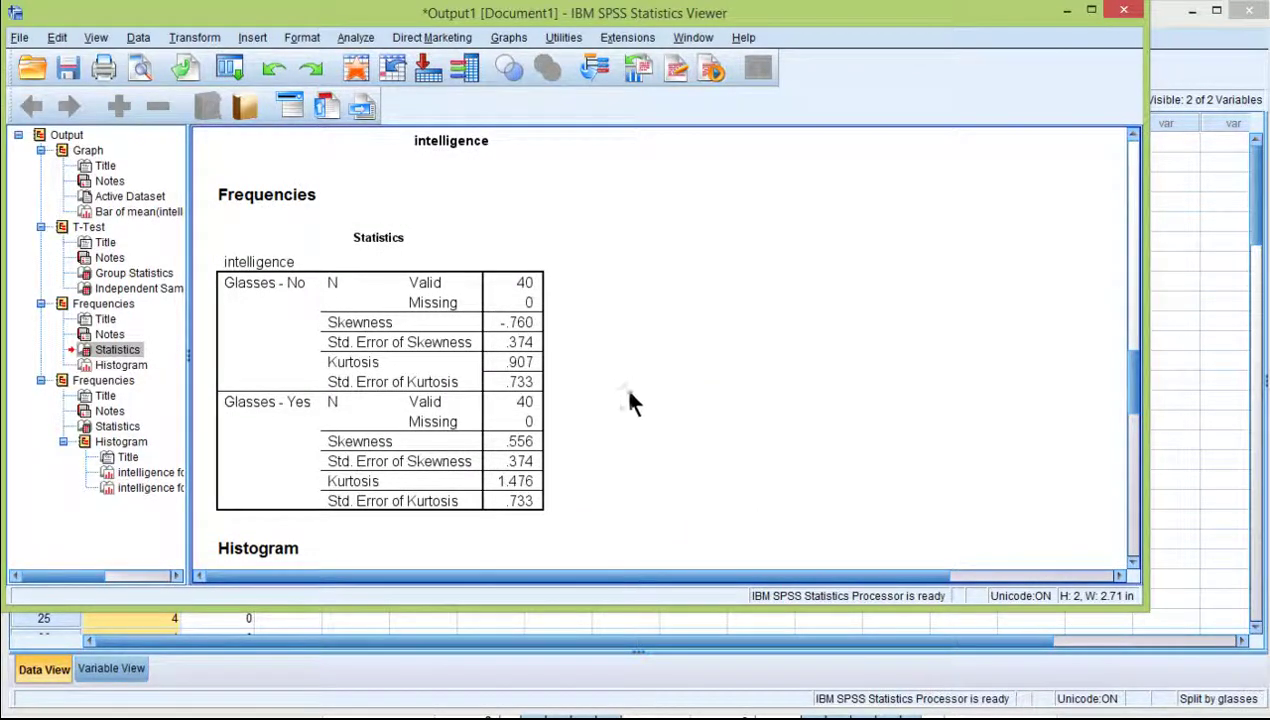
pyautogui.click(538, 308)
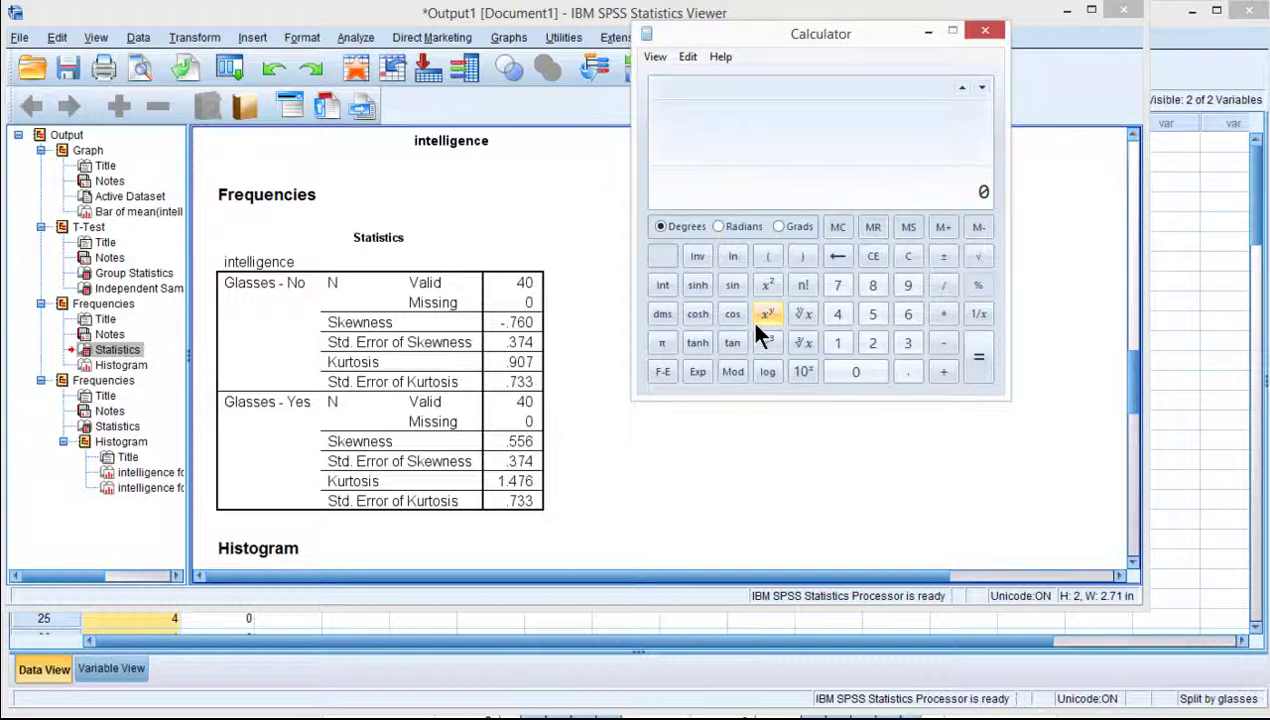
# - Compute -.760 / .374 in Calculator, giving about -2.03, then close it
pyautogui.write('-.760/.374')
pyautogui.press('Return')
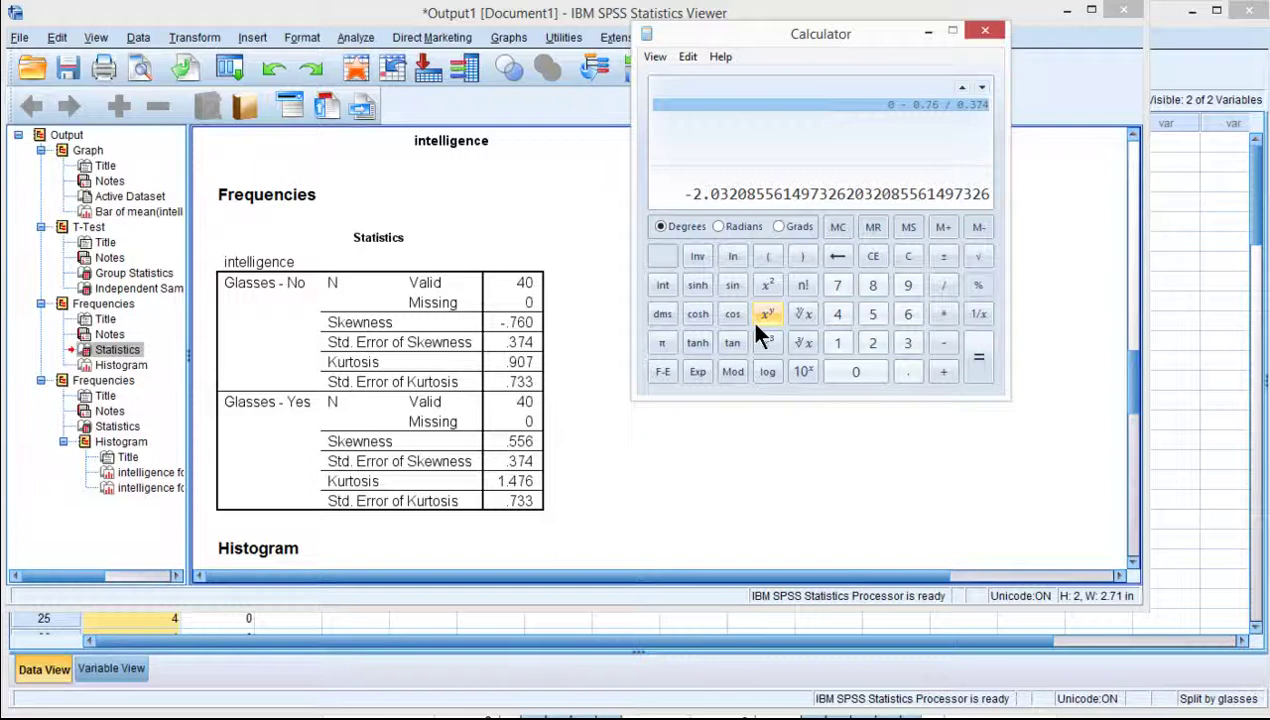
pyautogui.click(985, 35)
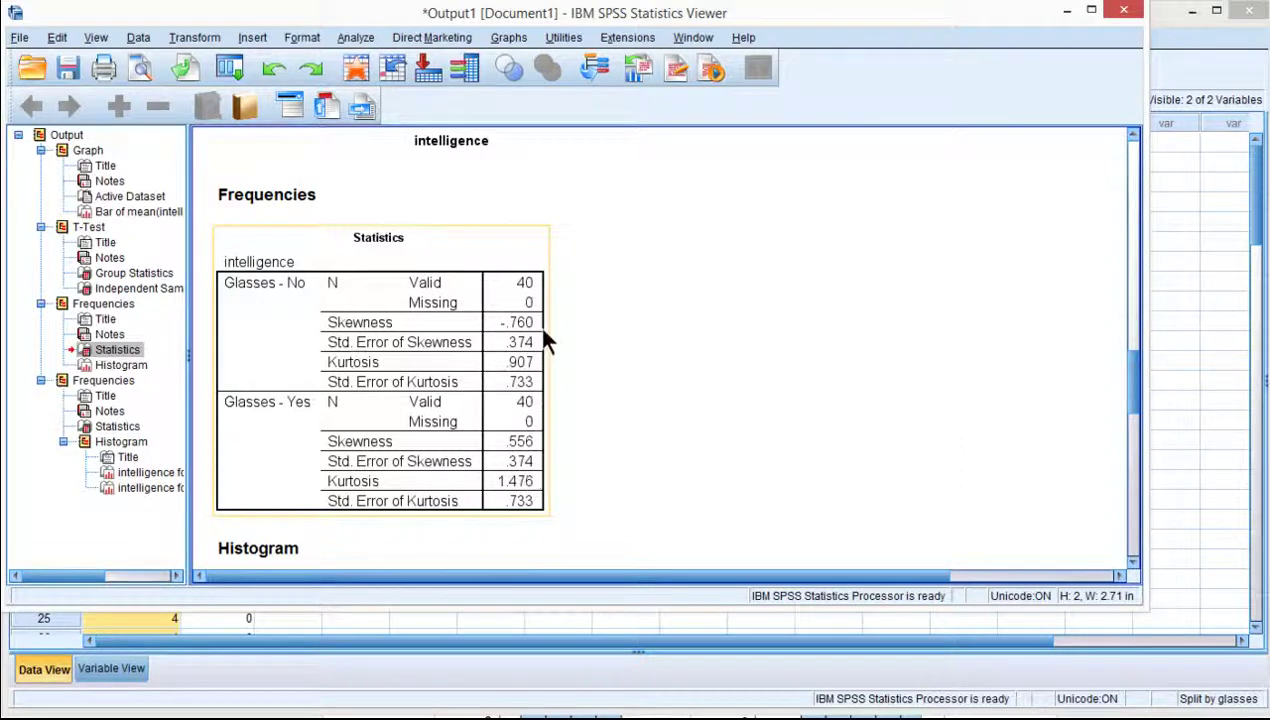
# - Look over the per-glasses Statistics table and histograms in the output
pyautogui.click(648, 333)
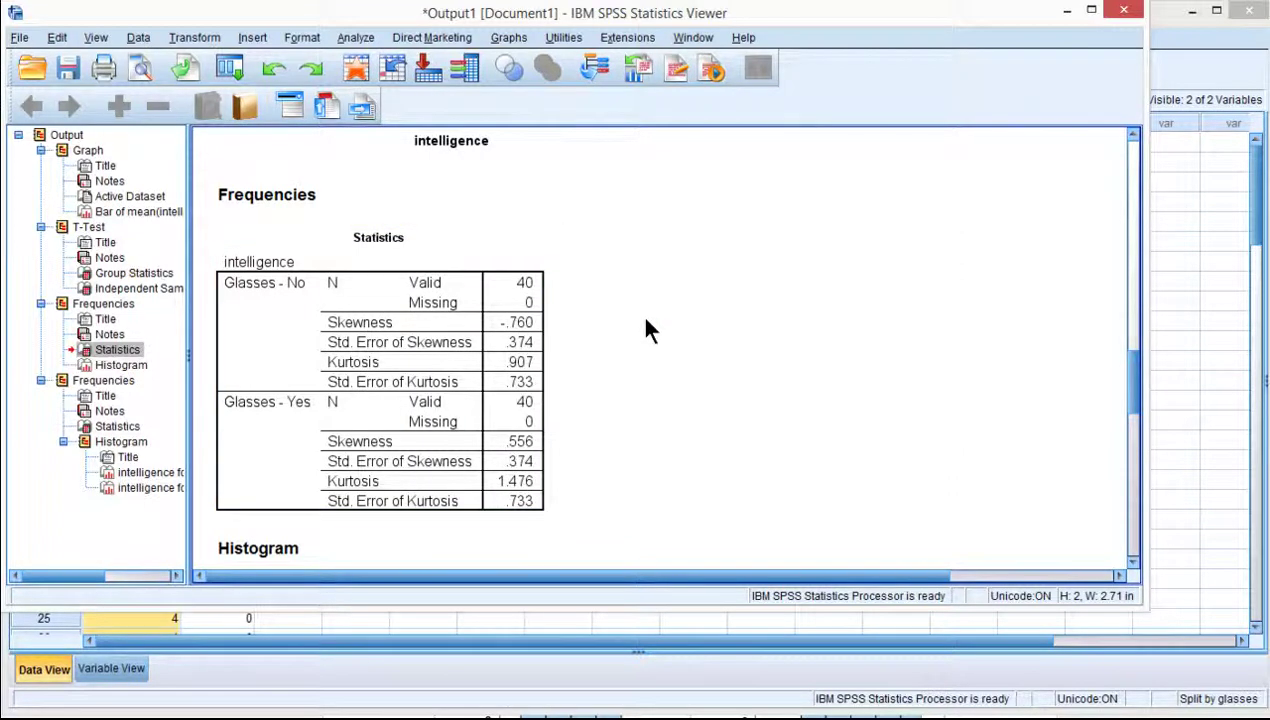
pyautogui.click(527, 340)
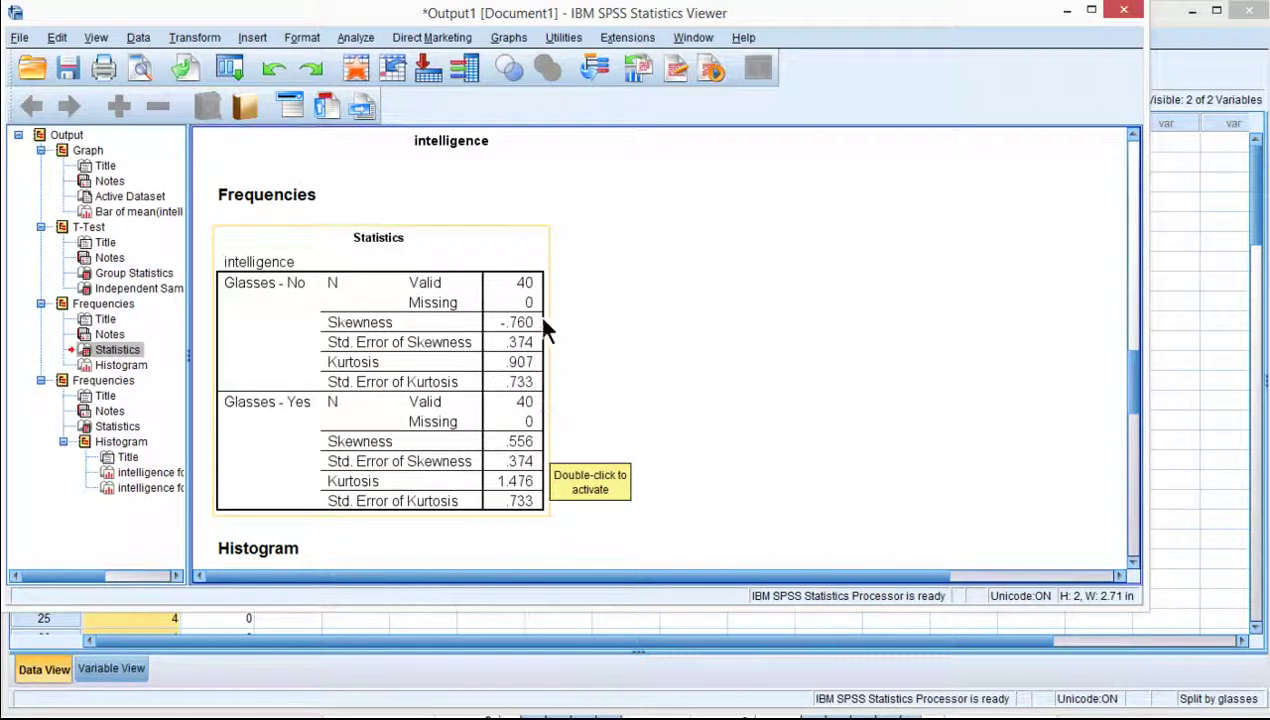
pyautogui.click(624, 343)
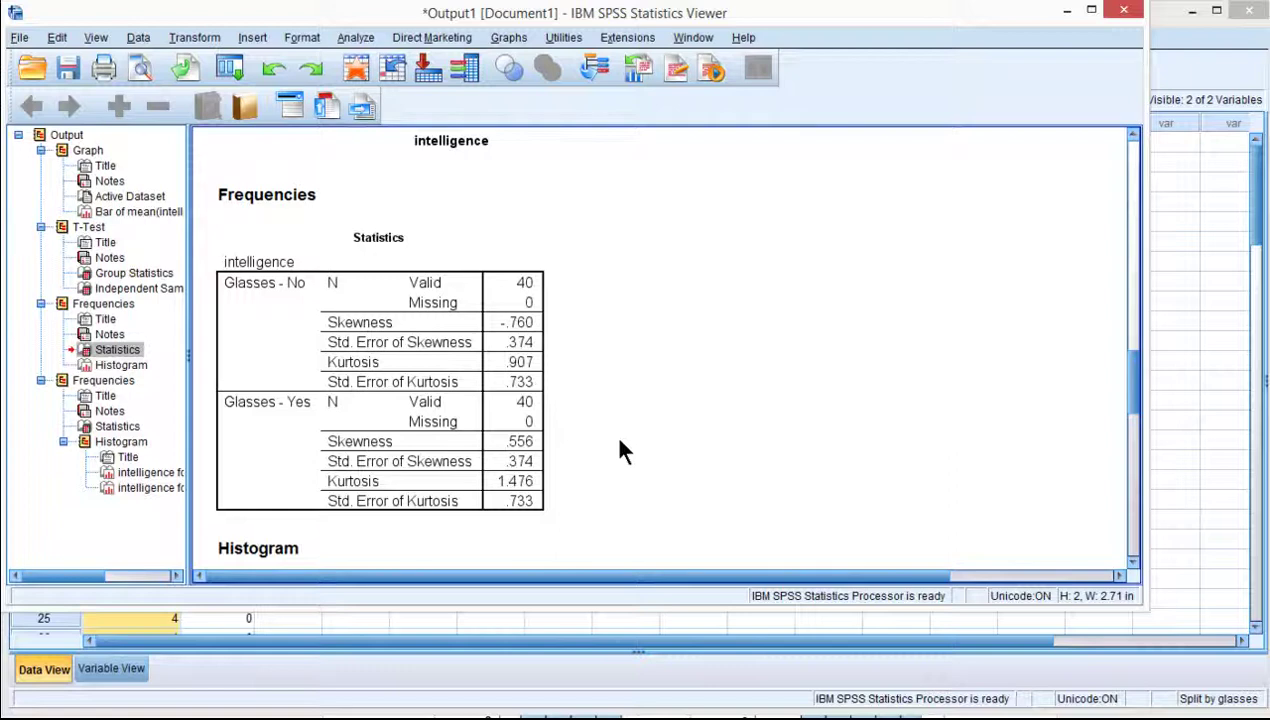
pyautogui.scroll(-1, 649, 433)
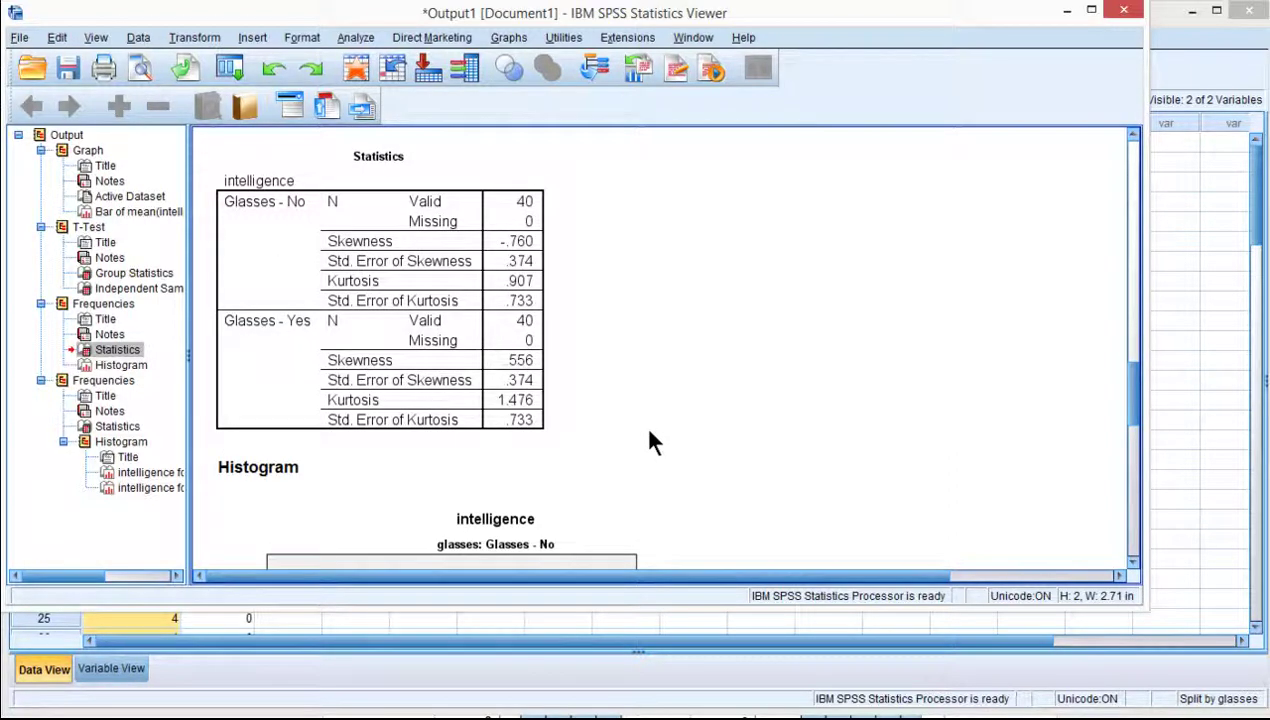
pyautogui.scroll(-2, 649, 433)
pyautogui.scroll(-6, 650, 442)
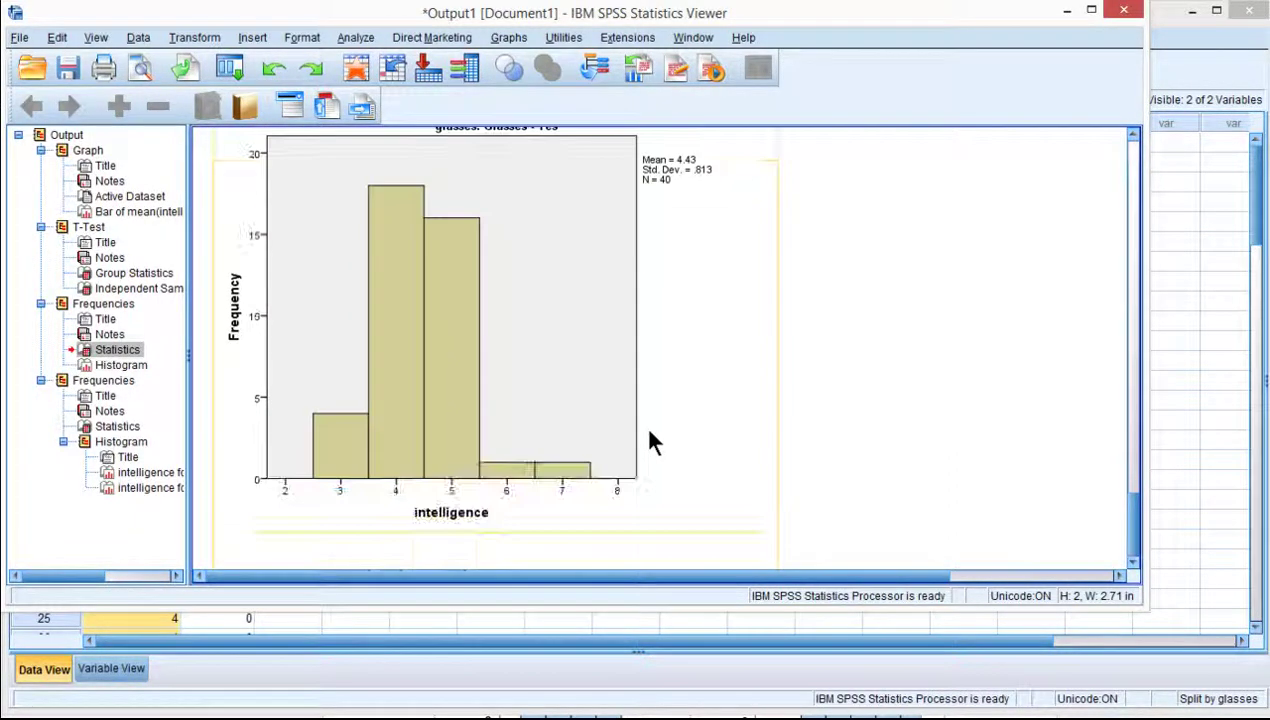
pyautogui.scroll(4, 650, 442)
pyautogui.scroll(5, 650, 442)
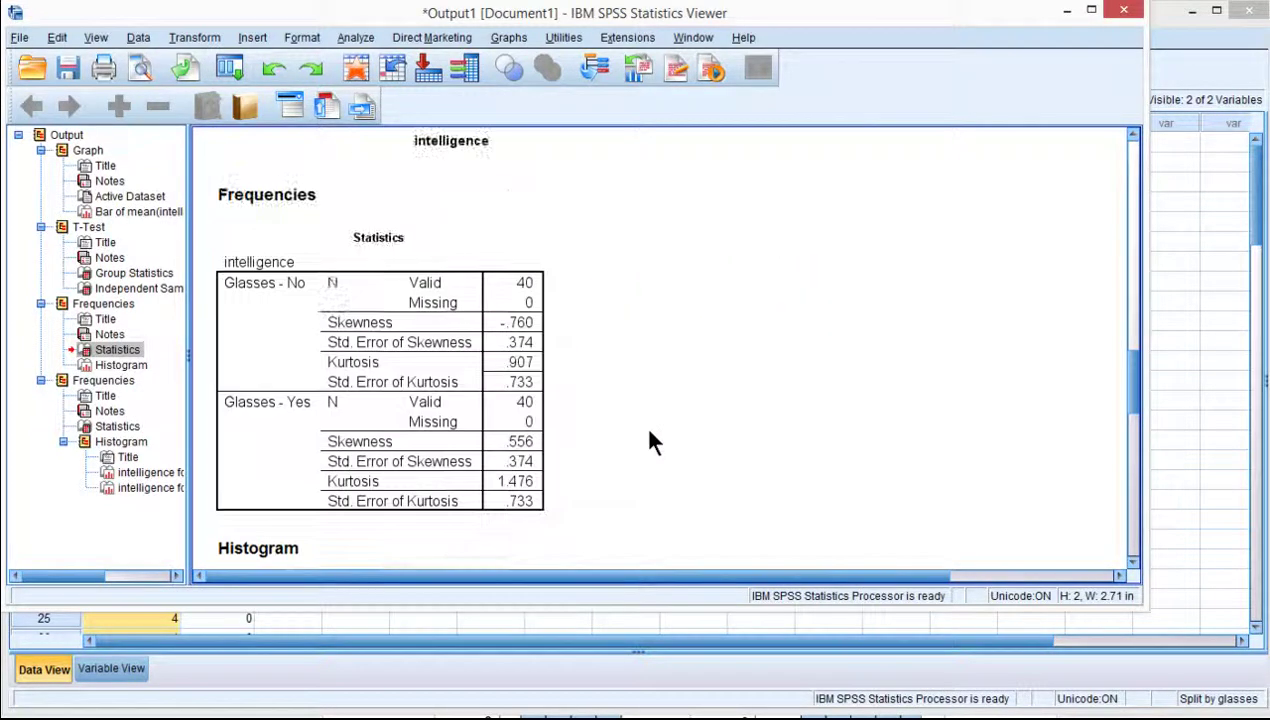
pyautogui.scroll(-7, 590, 386)
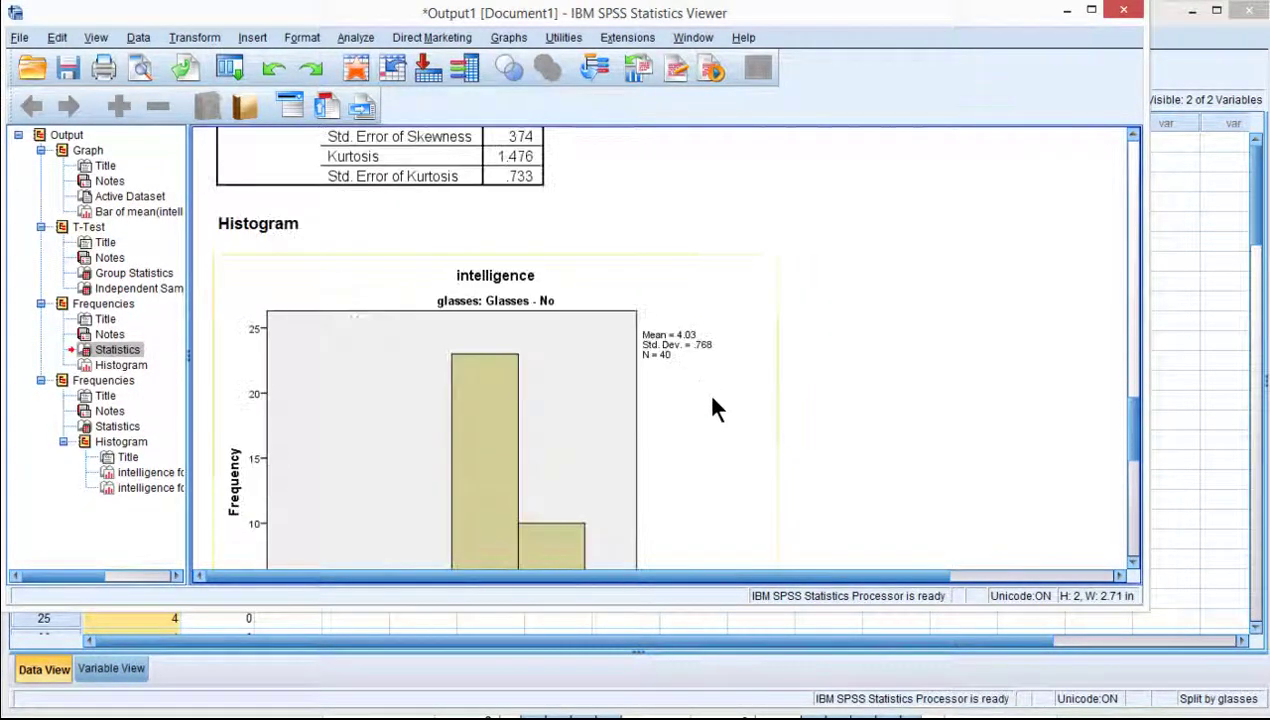
pyautogui.scroll(-3, 714, 439)
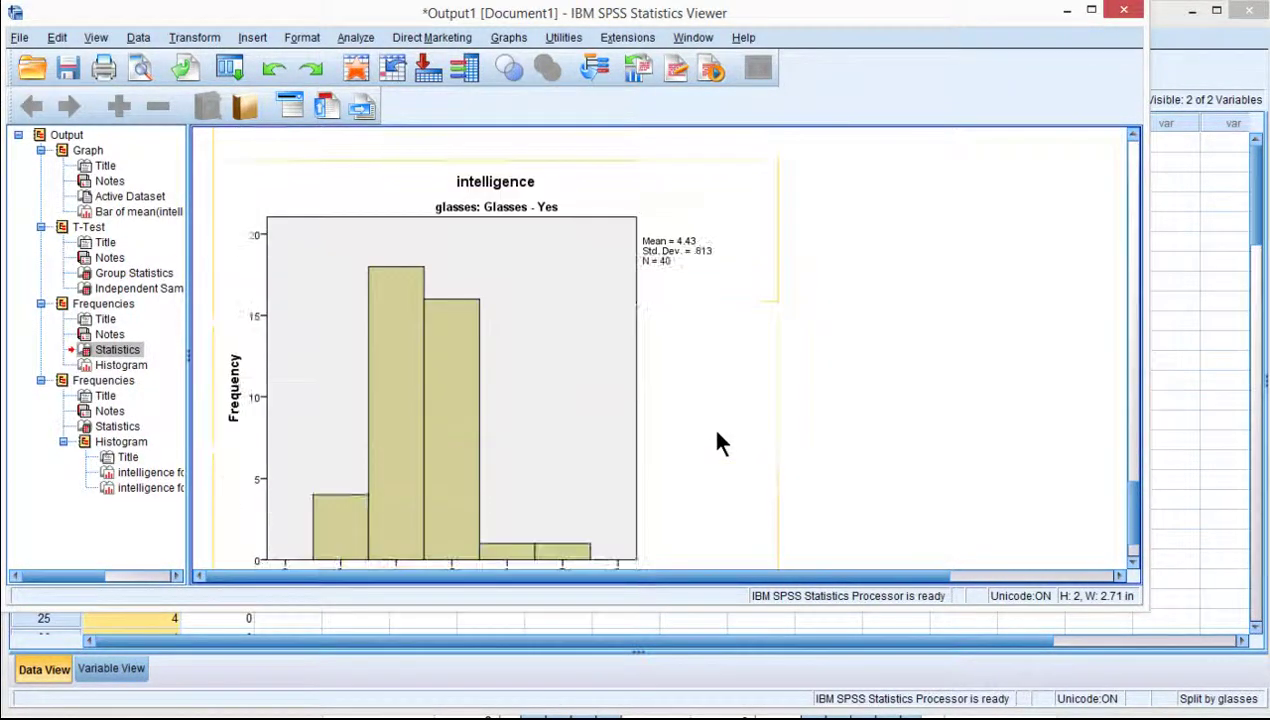
pyautogui.scroll(3, 714, 439)
pyautogui.scroll(-4, 718, 436)
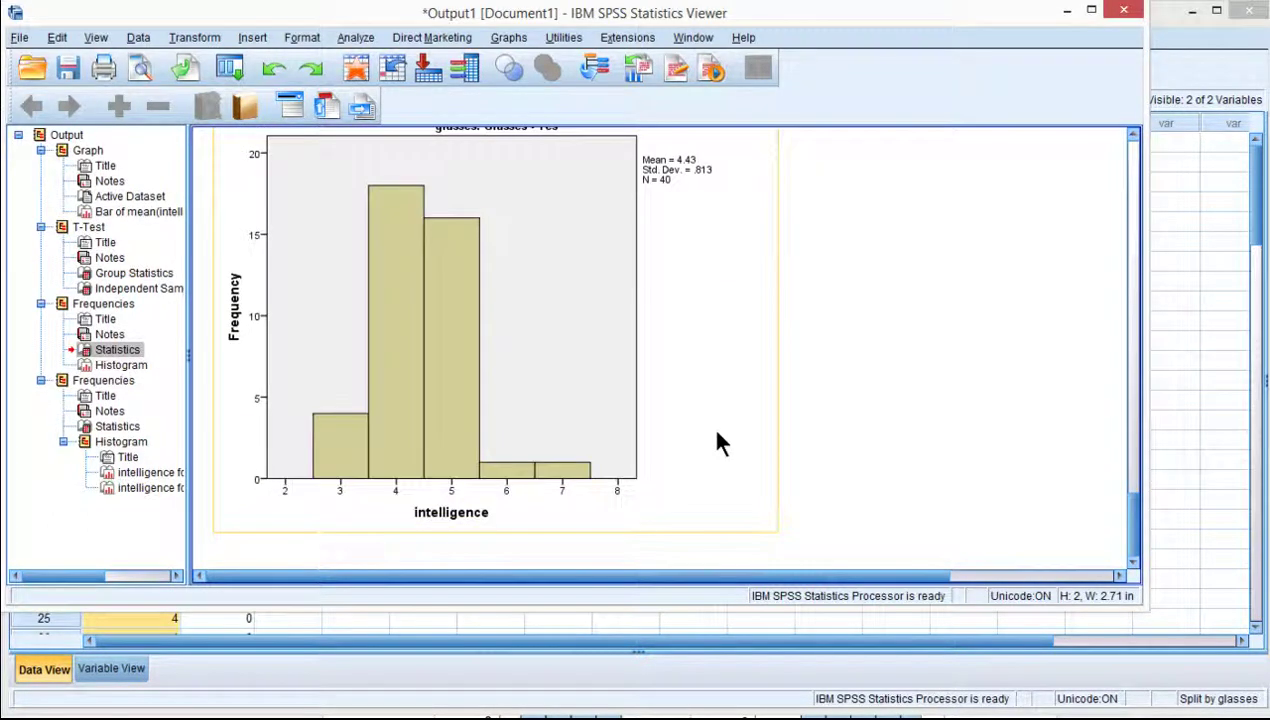
pyautogui.scroll(4, 718, 436)
pyautogui.scroll(10, 718, 442)
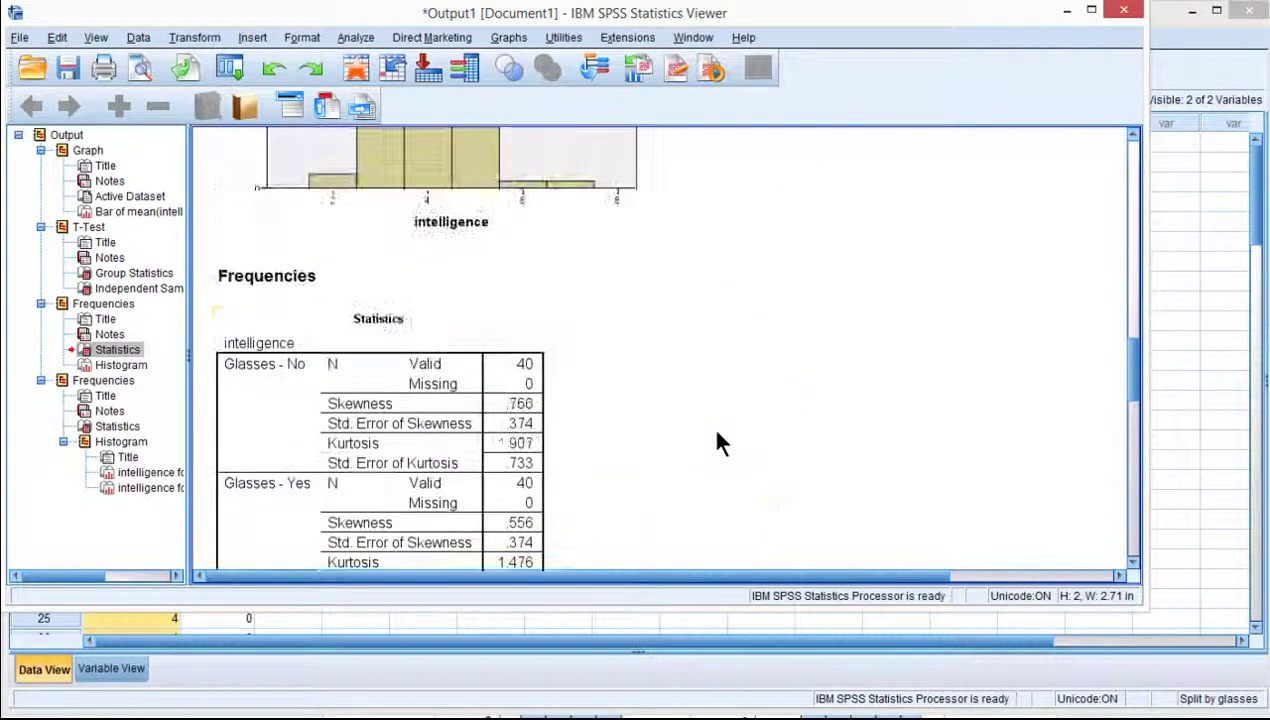
pyautogui.scroll(-3, 718, 442)
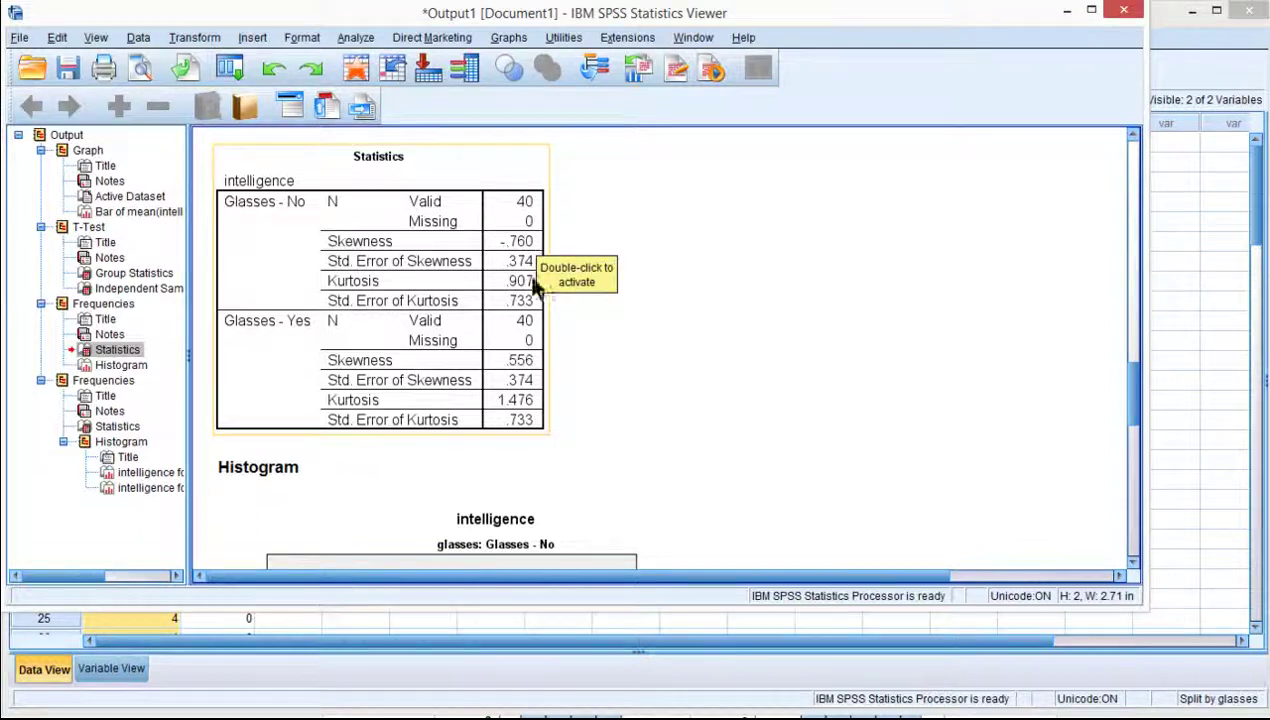
pyautogui.scroll(-10, 767, 381)
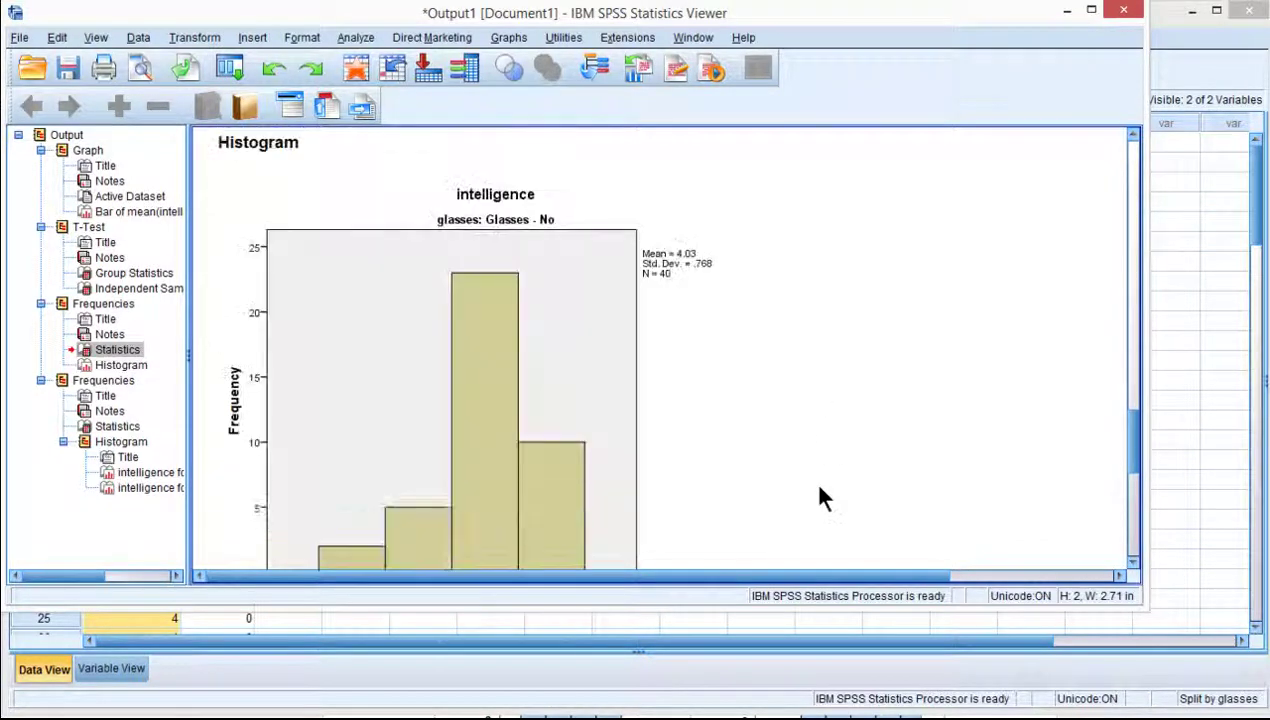
pyautogui.scroll(-5, 781, 452)
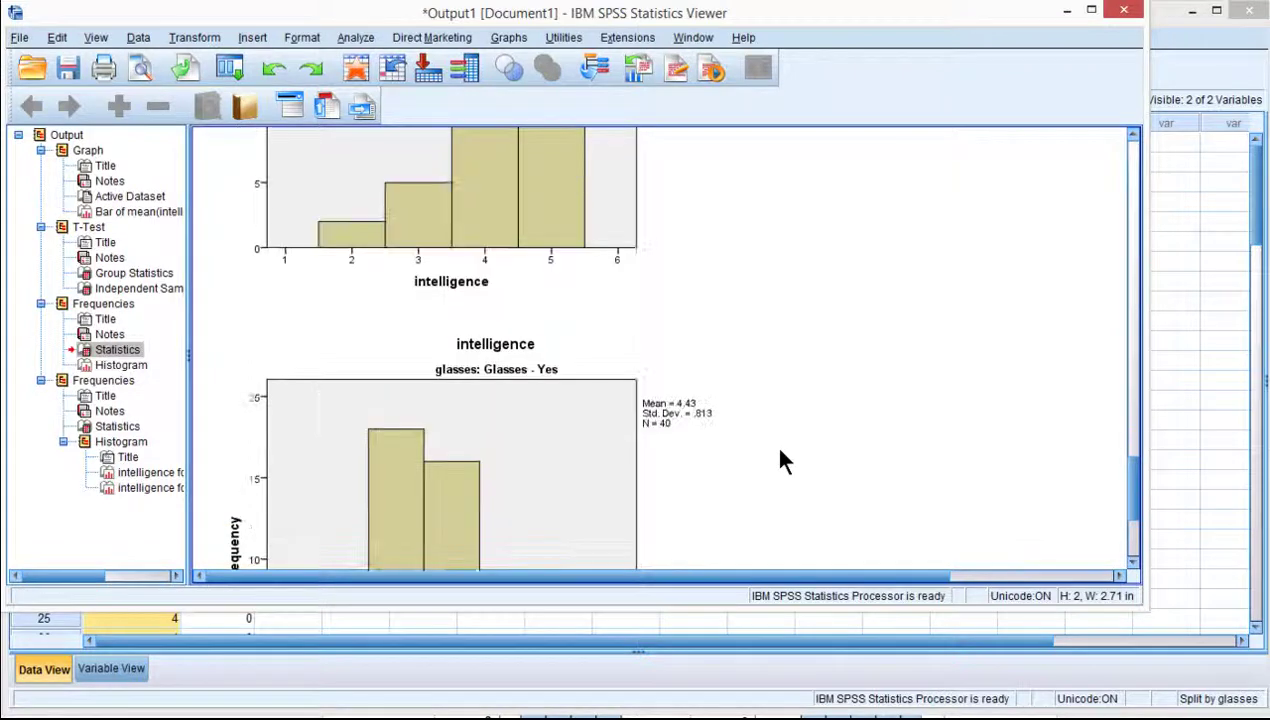
pyautogui.scroll(10, 781, 452)
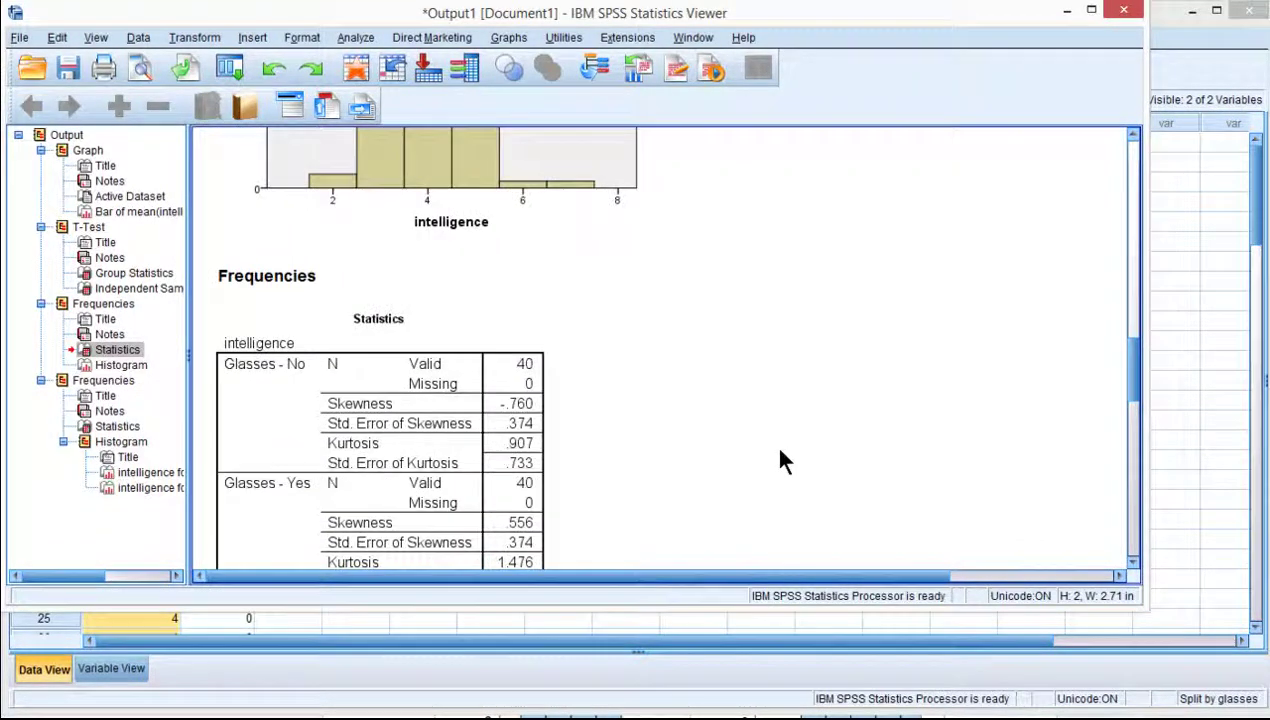
pyautogui.scroll(-10, 781, 452)
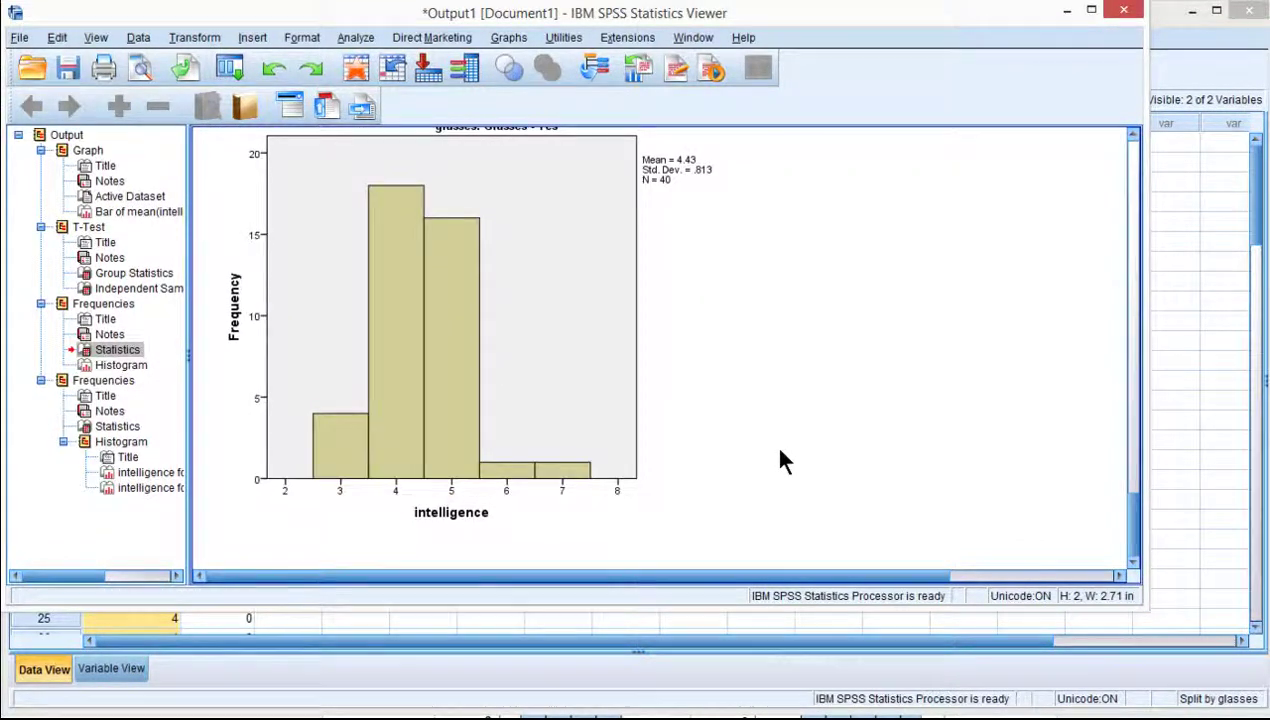
# - Set Split File to 'Analyze all cases, do not create groups'
pyautogui.click(140, 38)
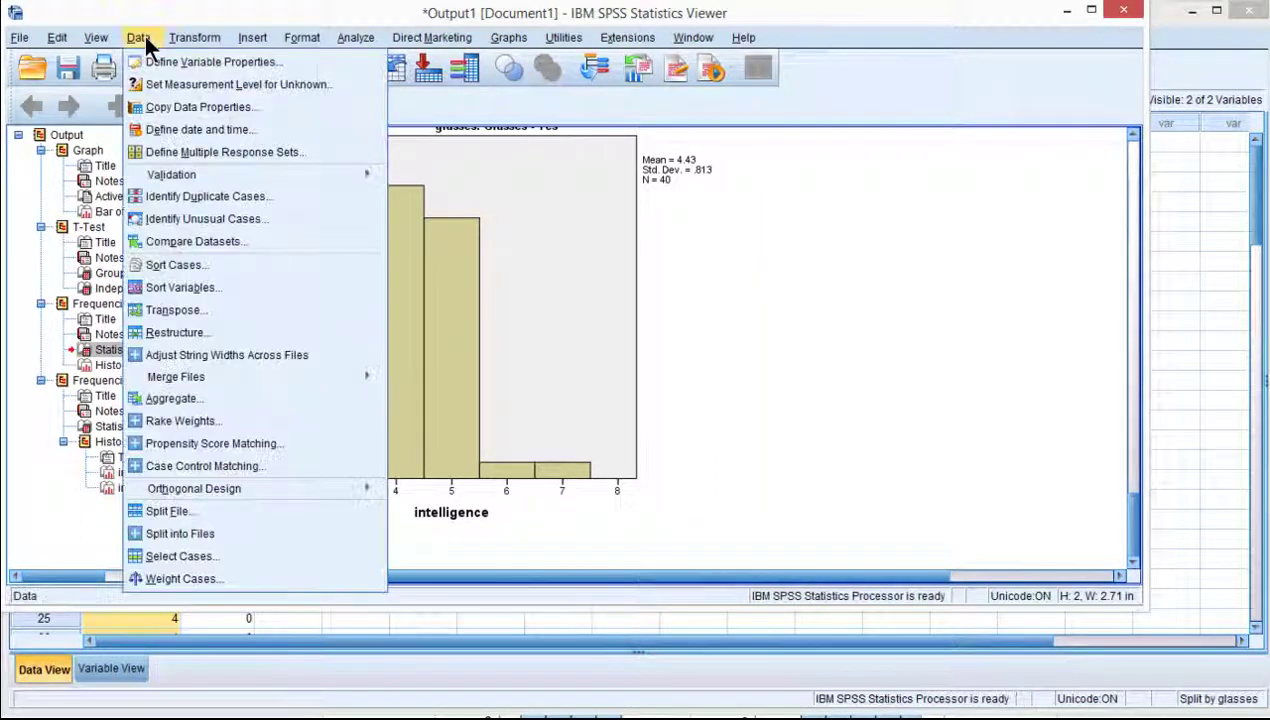
pyautogui.click(179, 512)
pyautogui.click(540, 182)
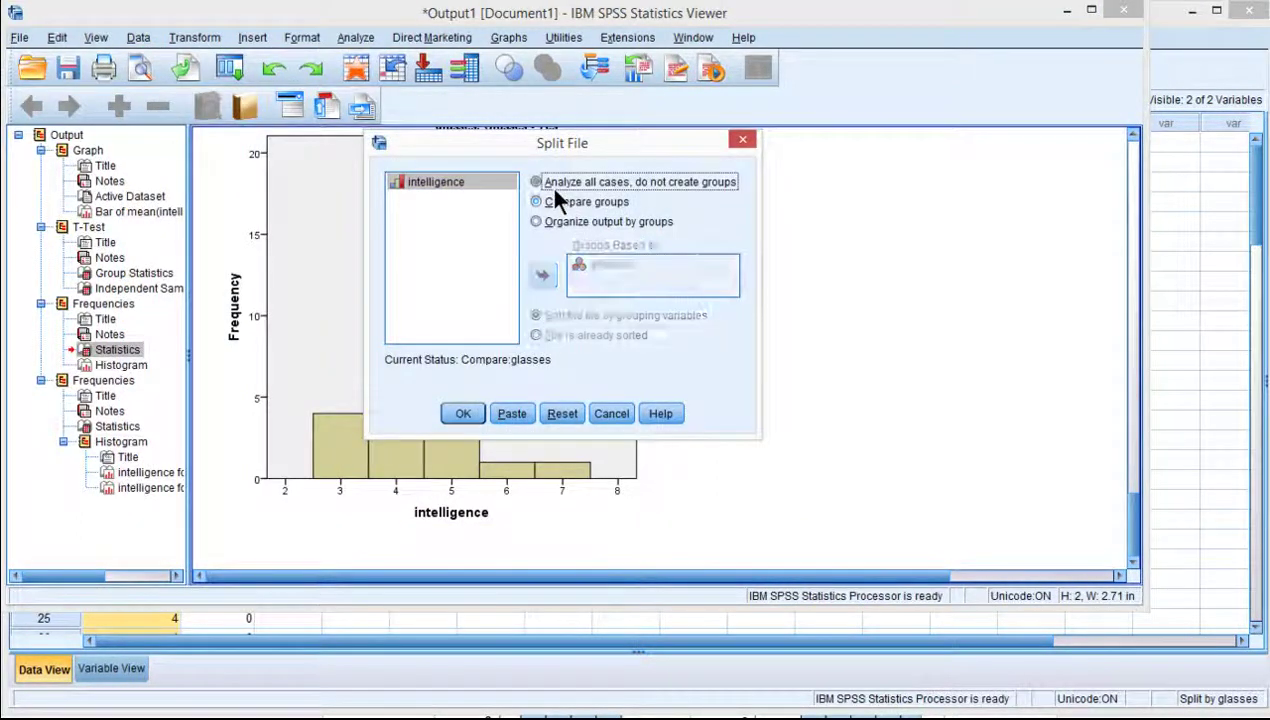
pyautogui.click(464, 411)
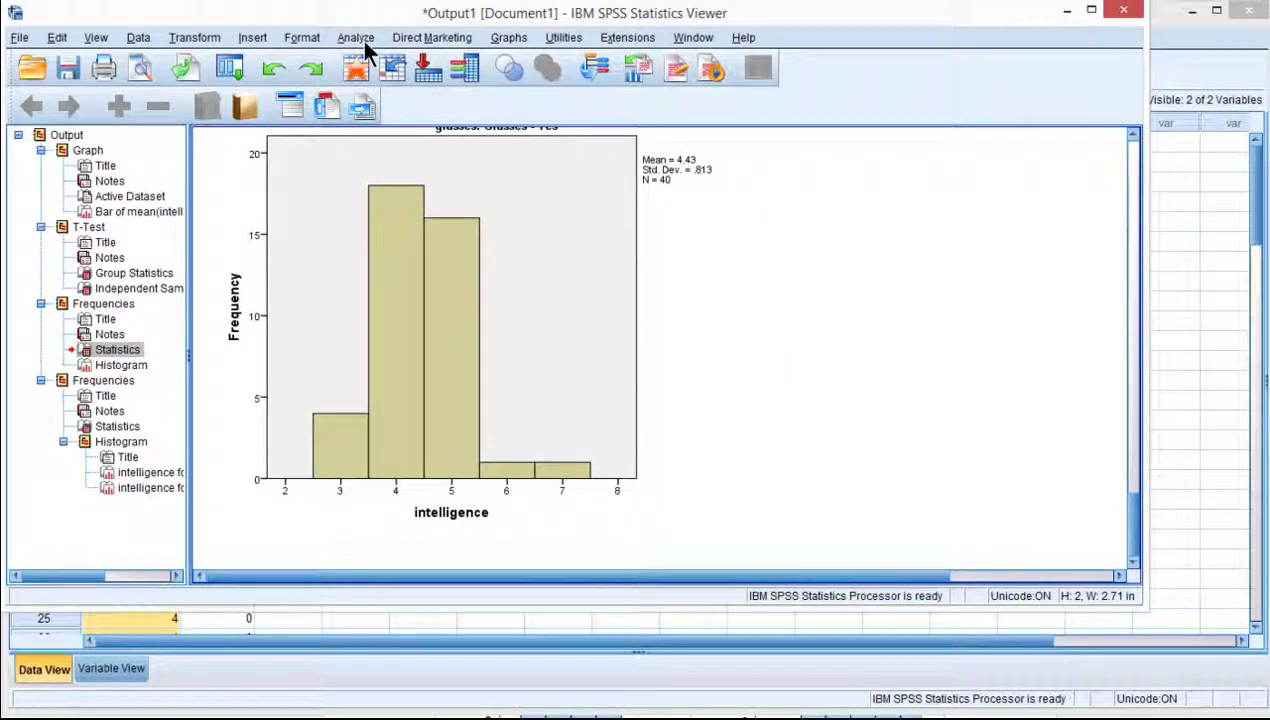
# - Set up Explore with intelligence as dependent variable and glasses as factor
pyautogui.click(361, 41)
pyautogui.moveTo(409, 78)
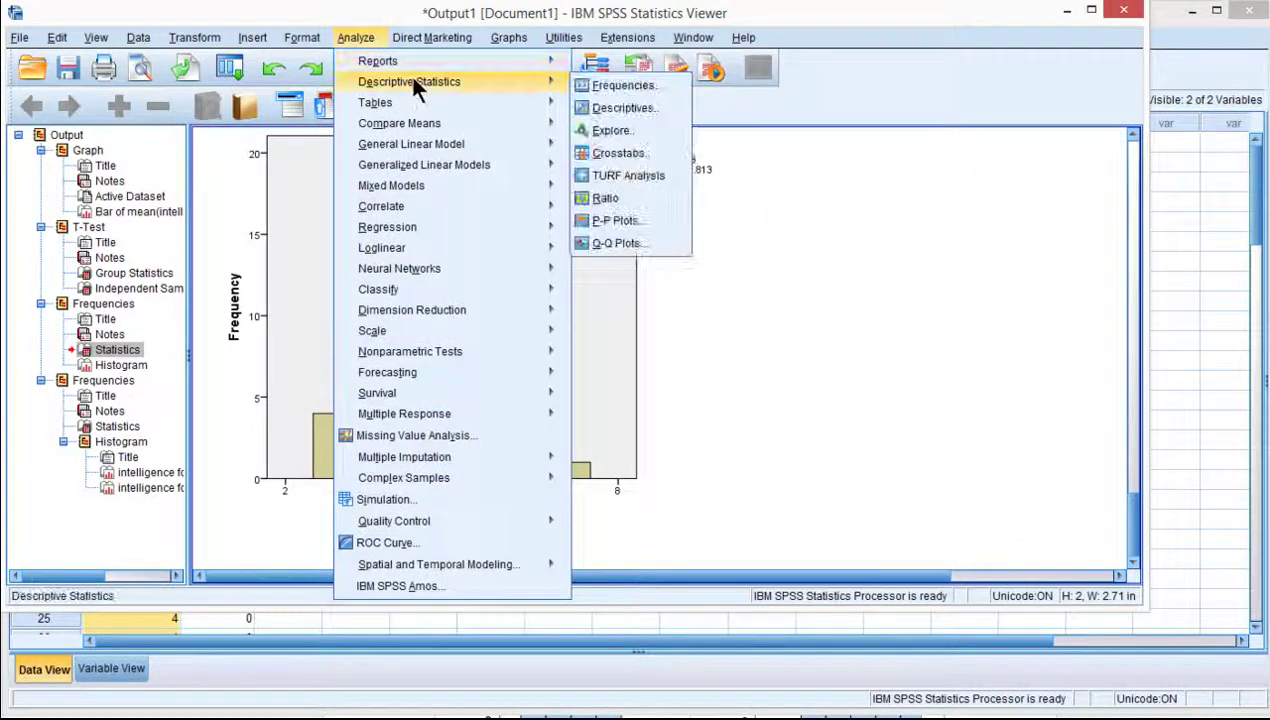
pyautogui.click(610, 130)
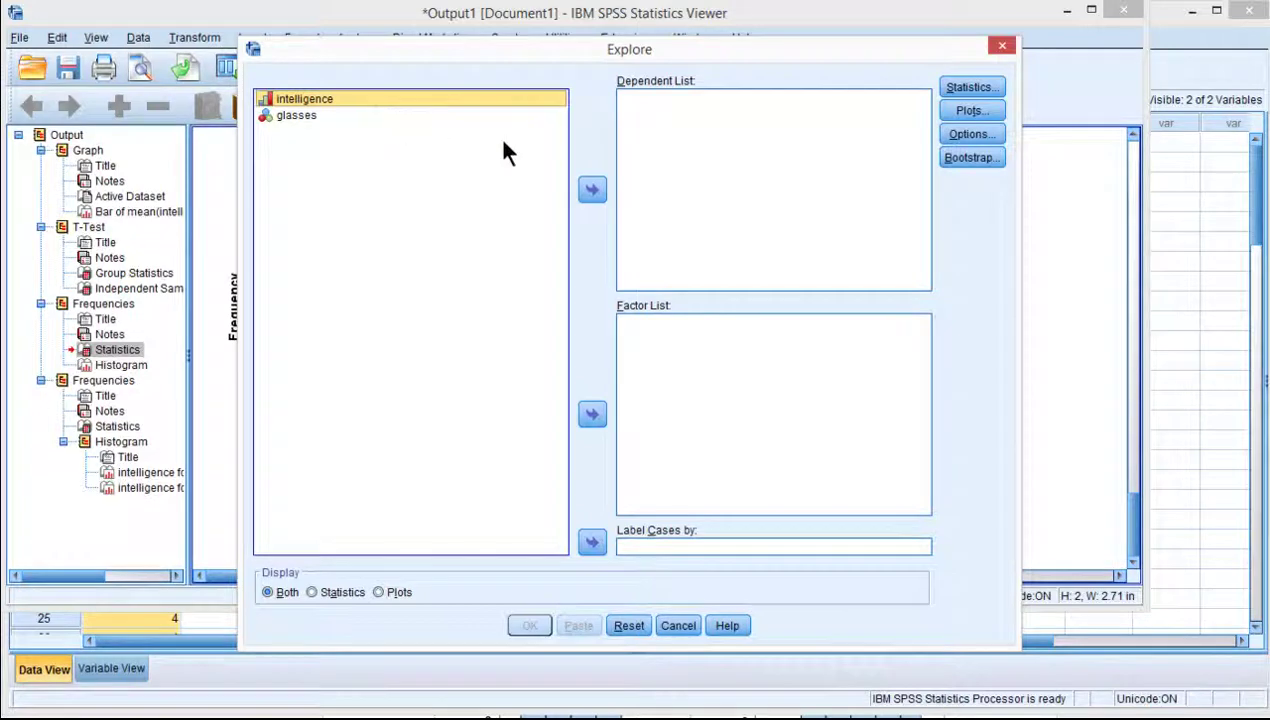
pyautogui.click(585, 192)
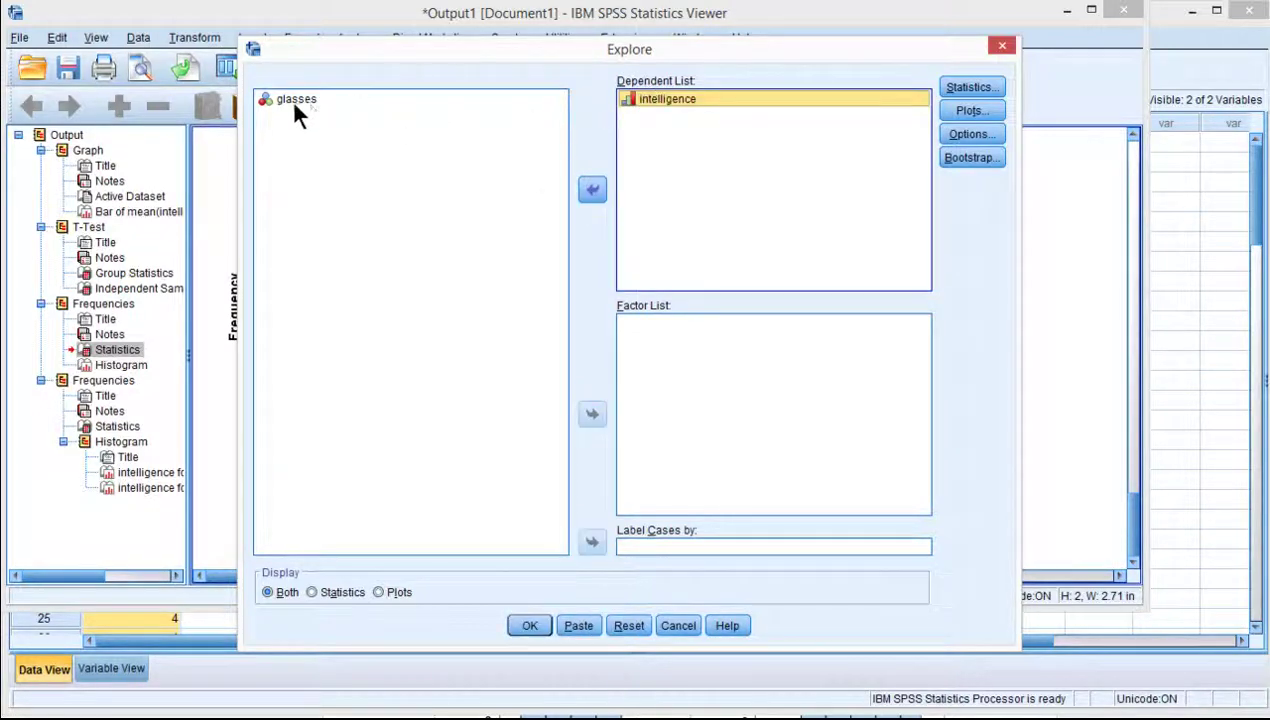
pyautogui.click(294, 101)
pyautogui.click(592, 416)
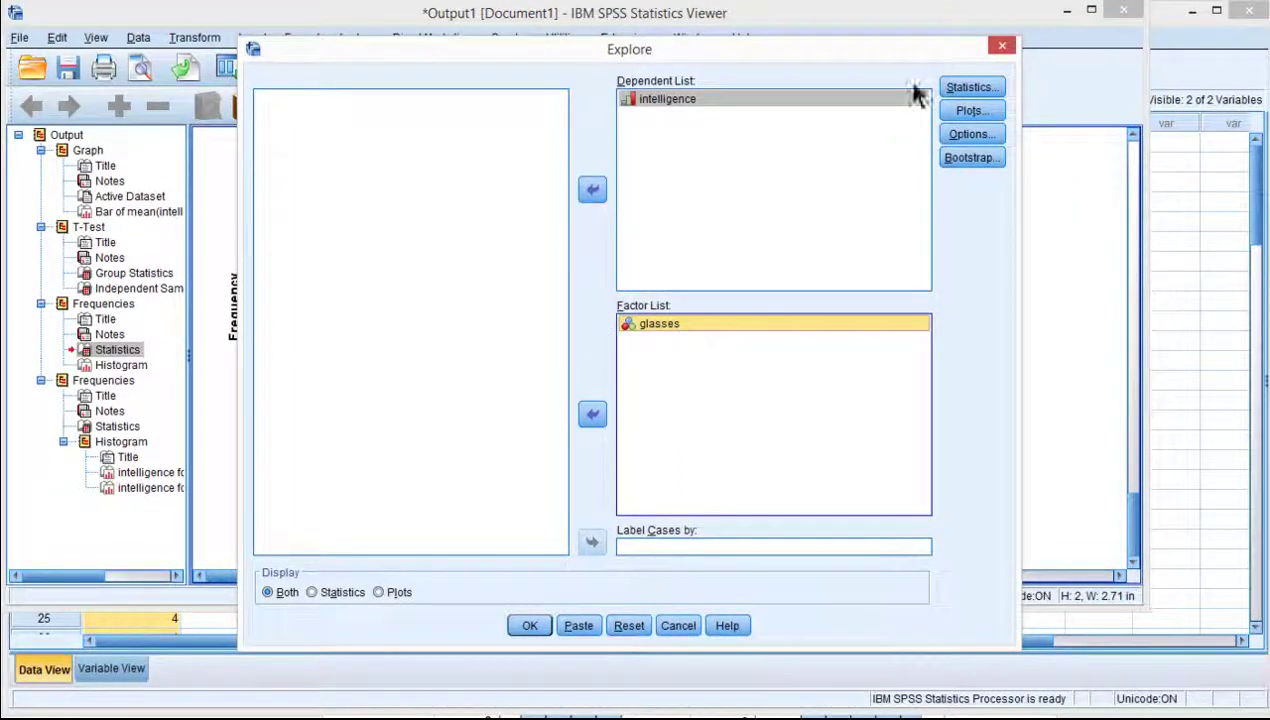
# - Plot histograms instead of stem-and-leaf and run the Explore analysis
pyautogui.click(970, 90)
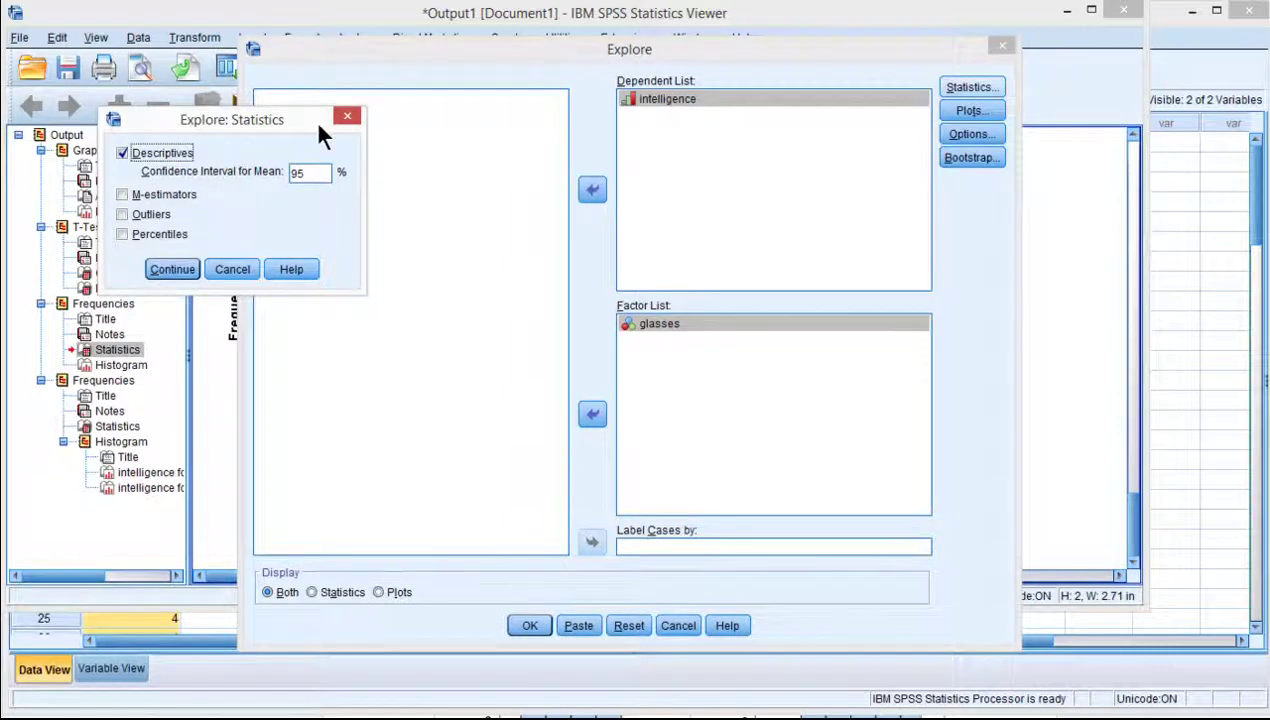
pyautogui.click(347, 116)
pyautogui.click(965, 111)
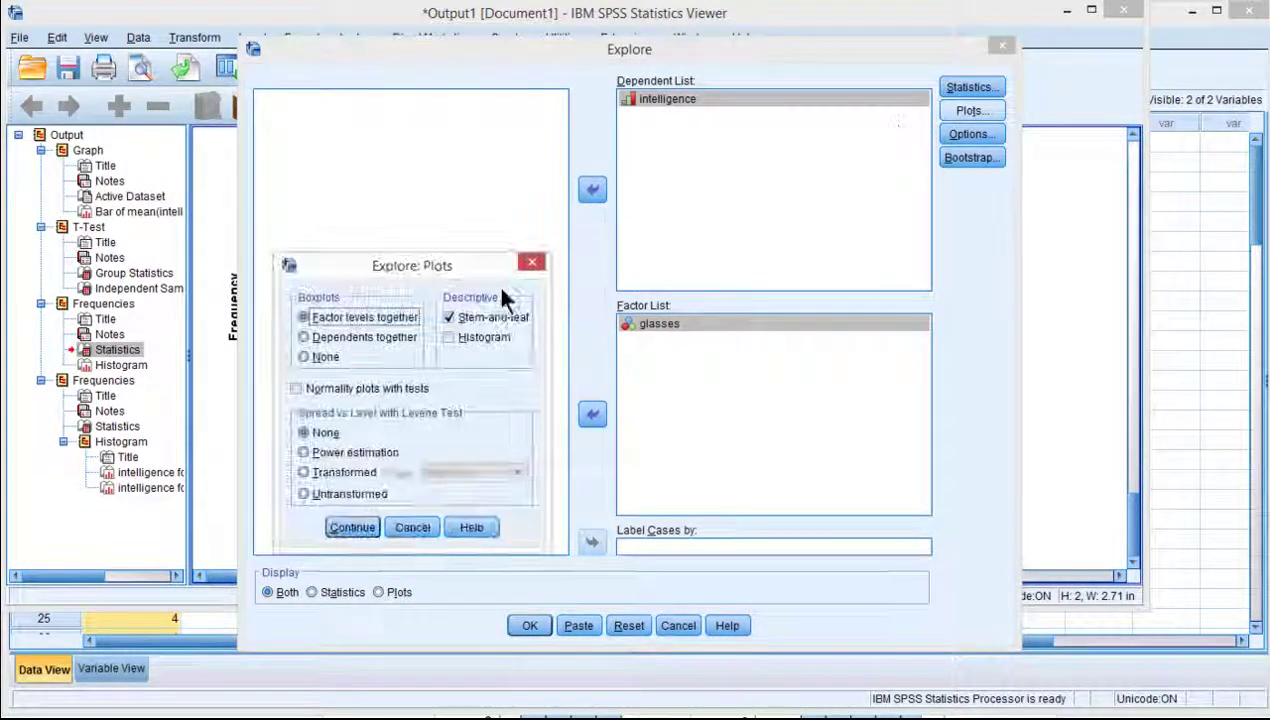
pyautogui.click(486, 338)
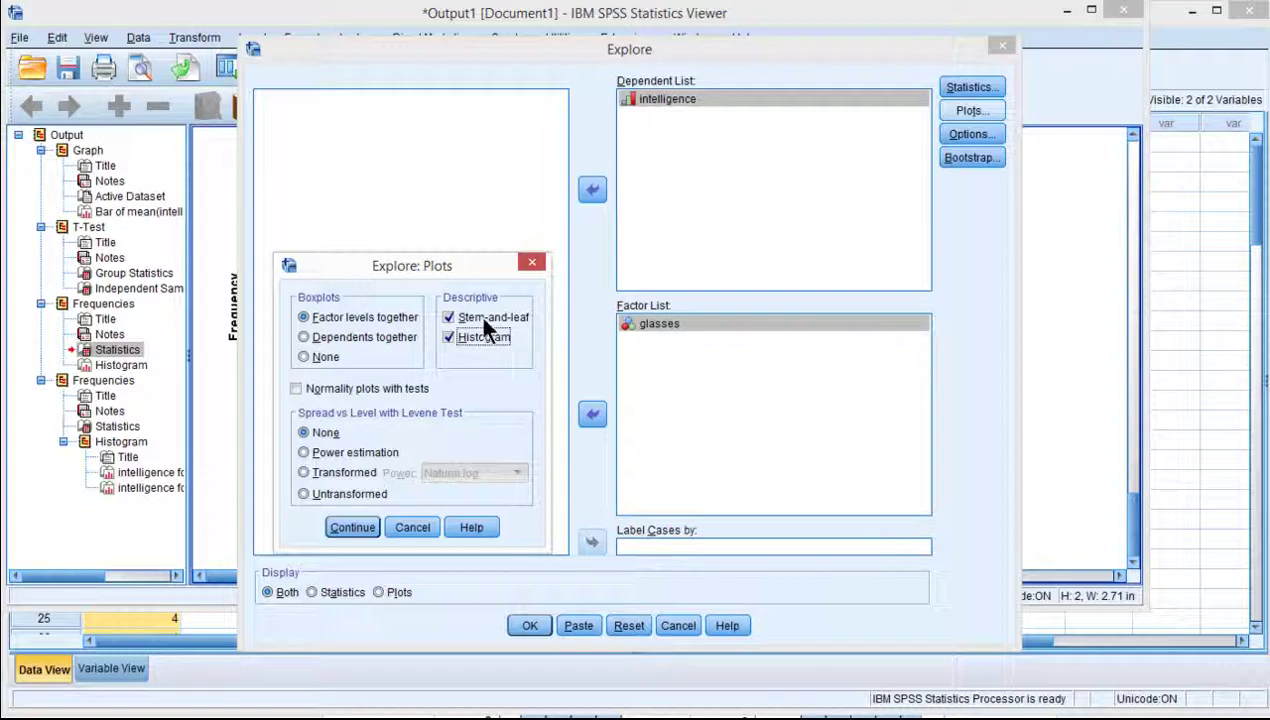
pyautogui.click(478, 316)
pyautogui.click(350, 527)
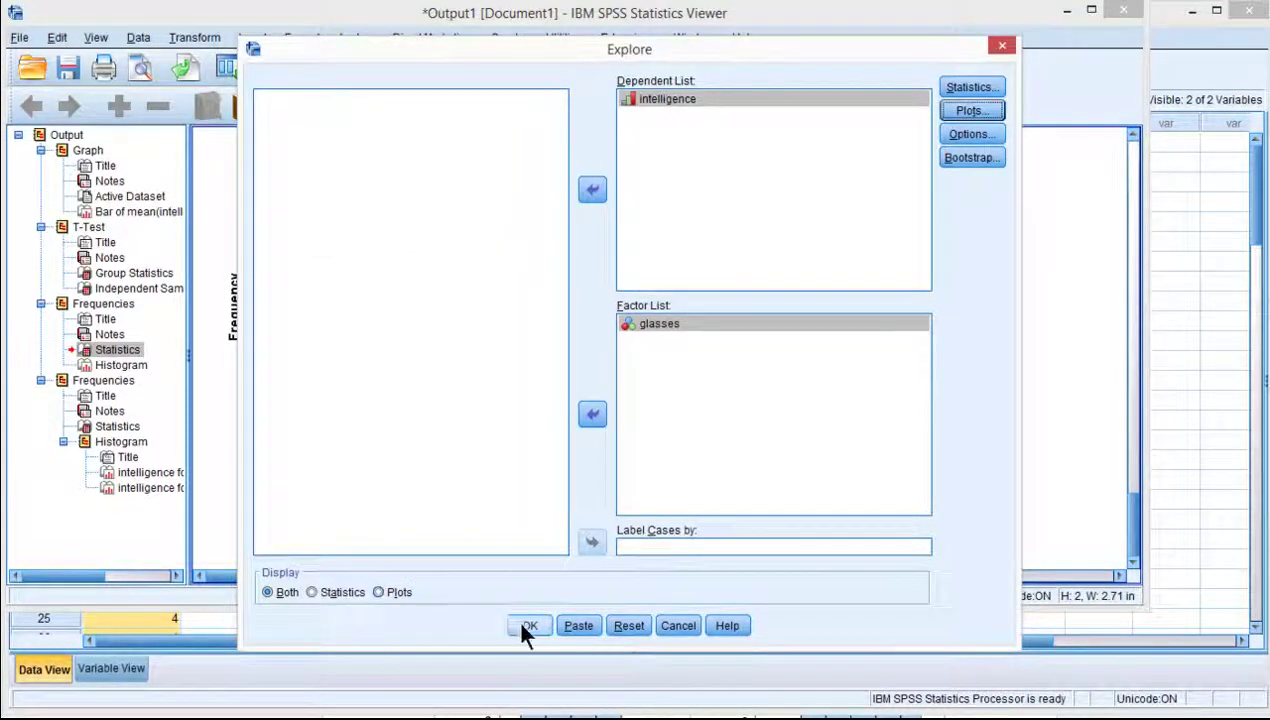
pyautogui.click(527, 625)
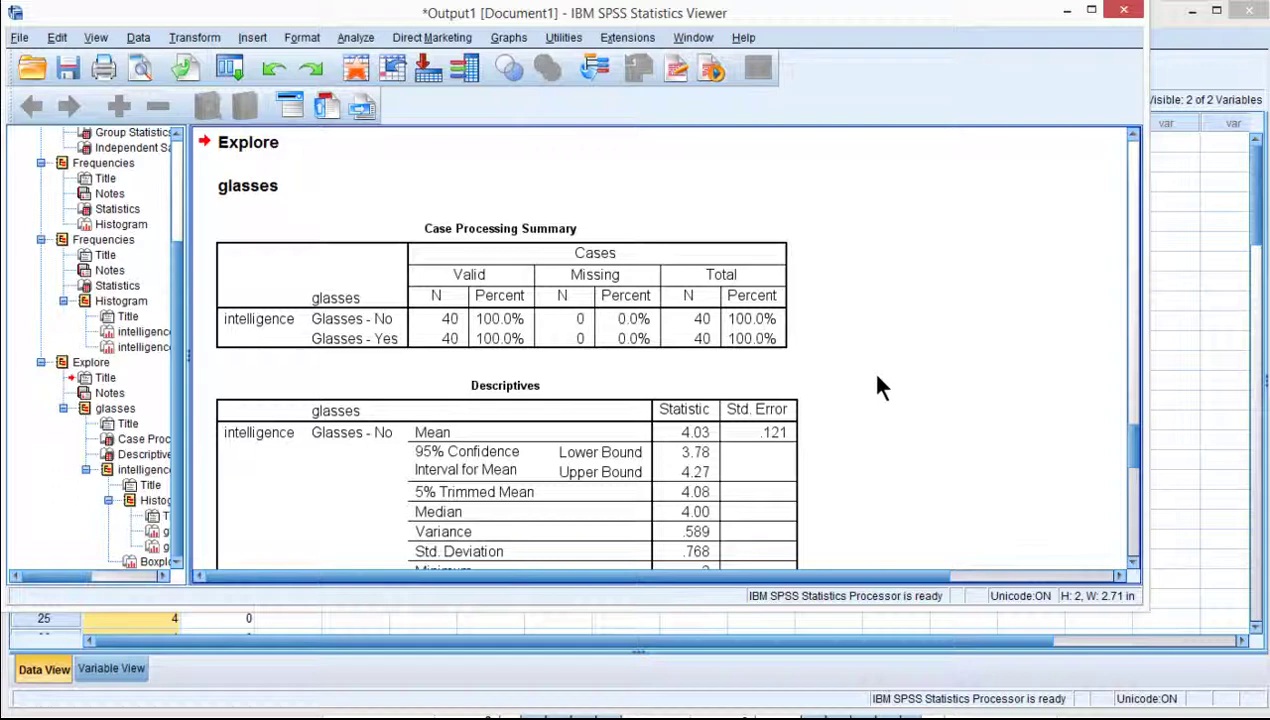
# - Find the Explore Descriptives table showing Glasses - Yes skewness .556, kurtosis 1.476
pyautogui.click(138, 38)
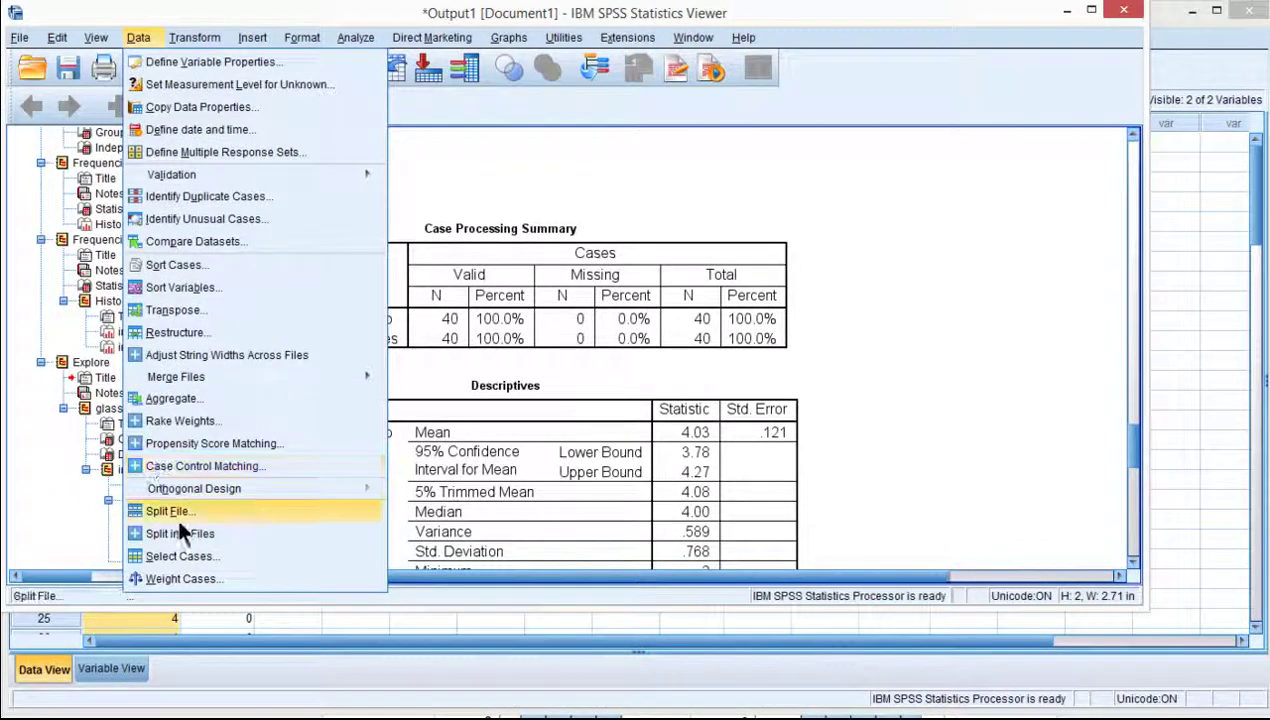
pyautogui.click(141, 37)
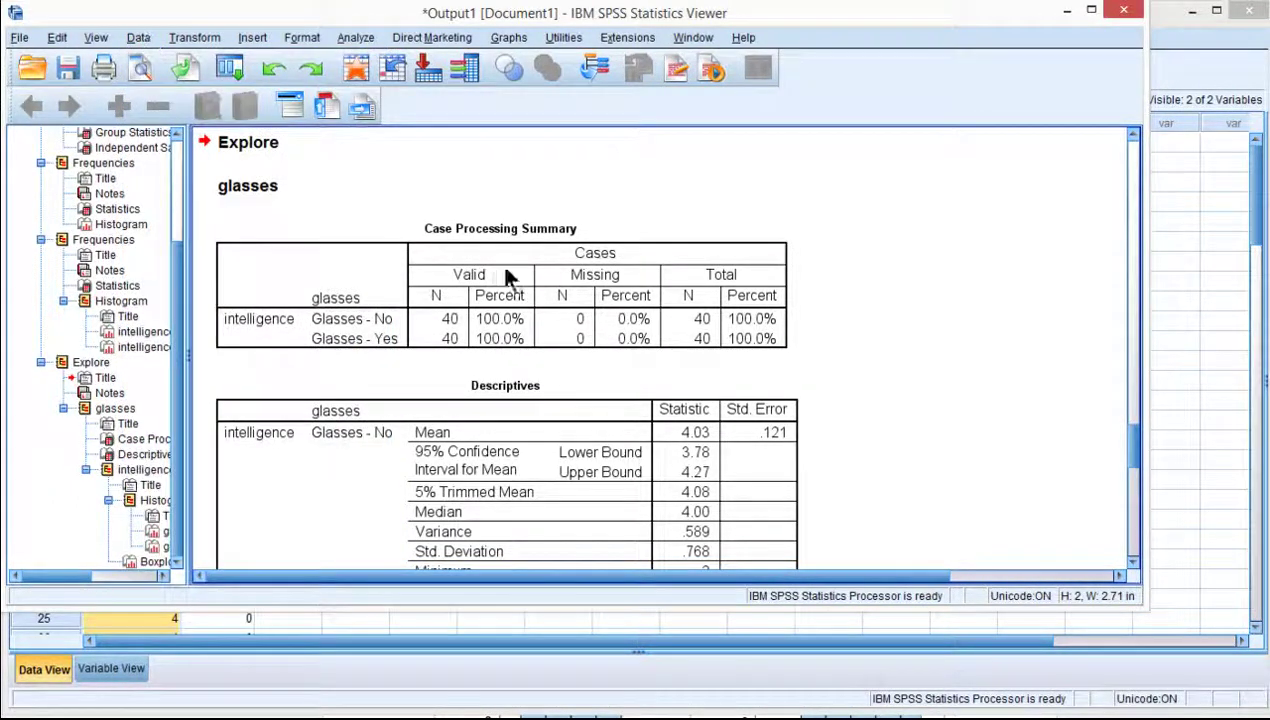
pyautogui.scroll(-15, 870, 385)
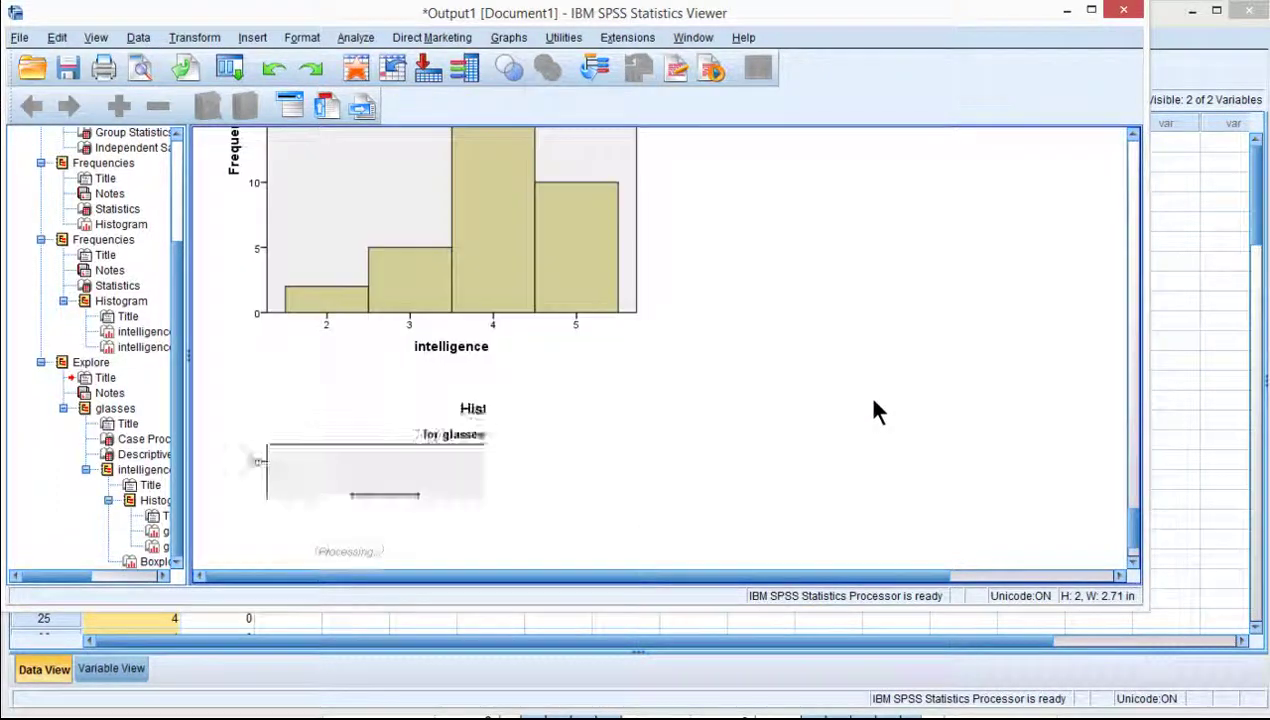
pyautogui.scroll(-2, 873, 410)
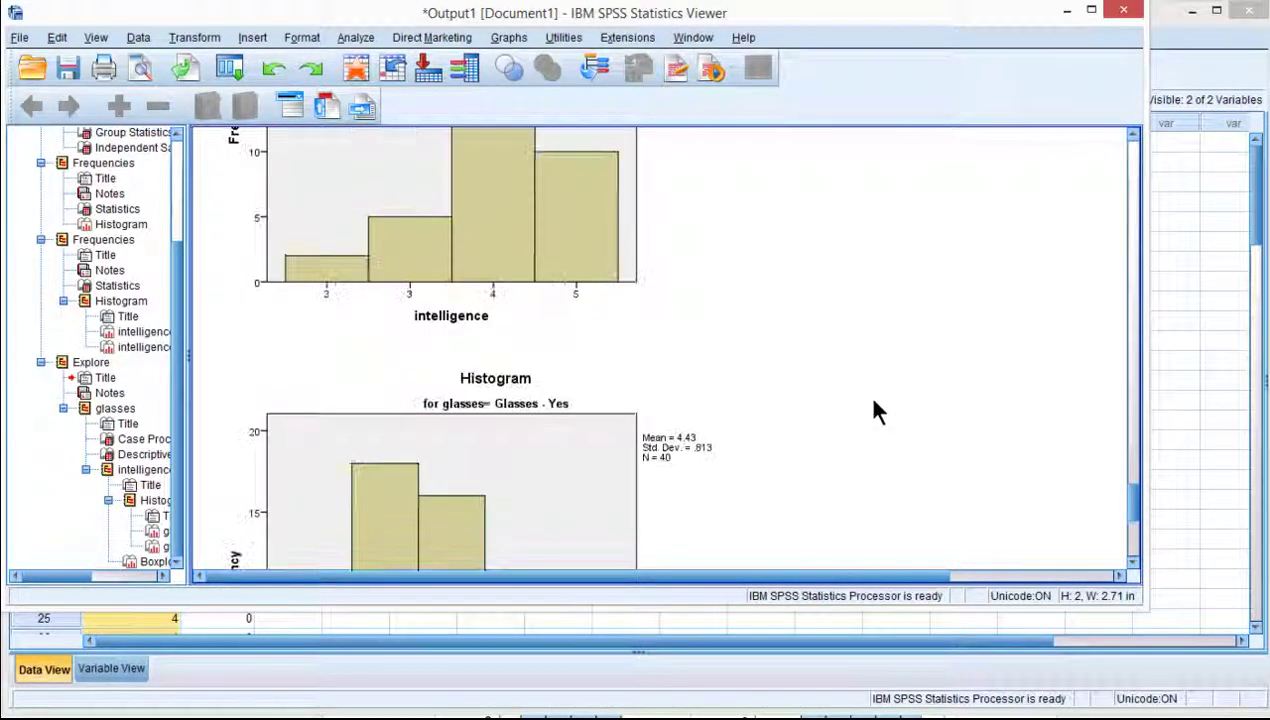
pyautogui.scroll(5, 873, 410)
pyautogui.scroll(10, 873, 405)
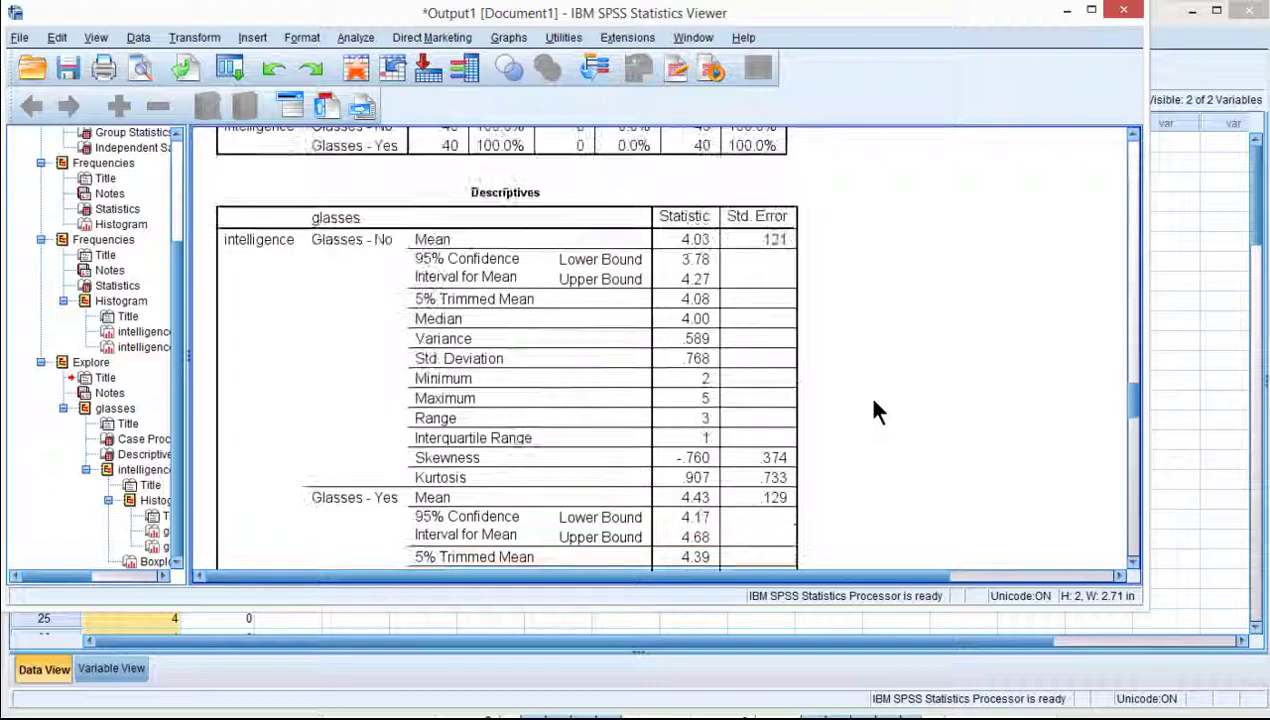
pyautogui.click(718, 378)
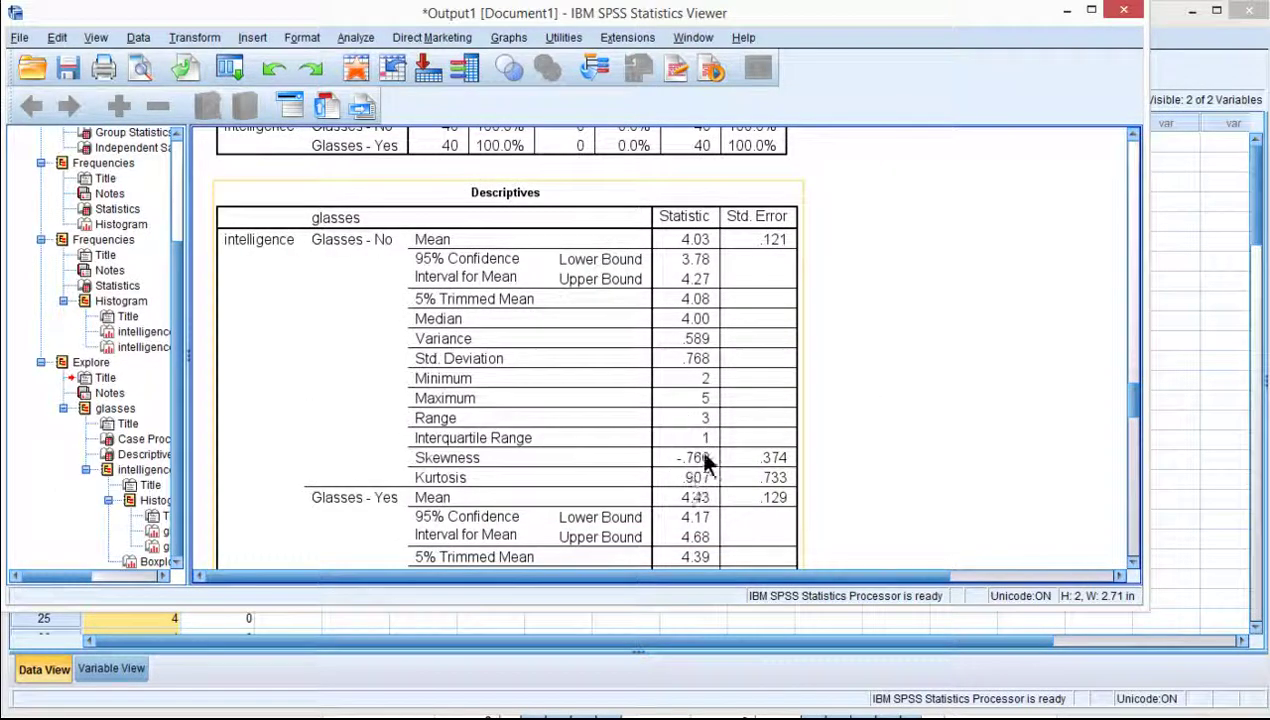
pyautogui.scroll(-5, 967, 400)
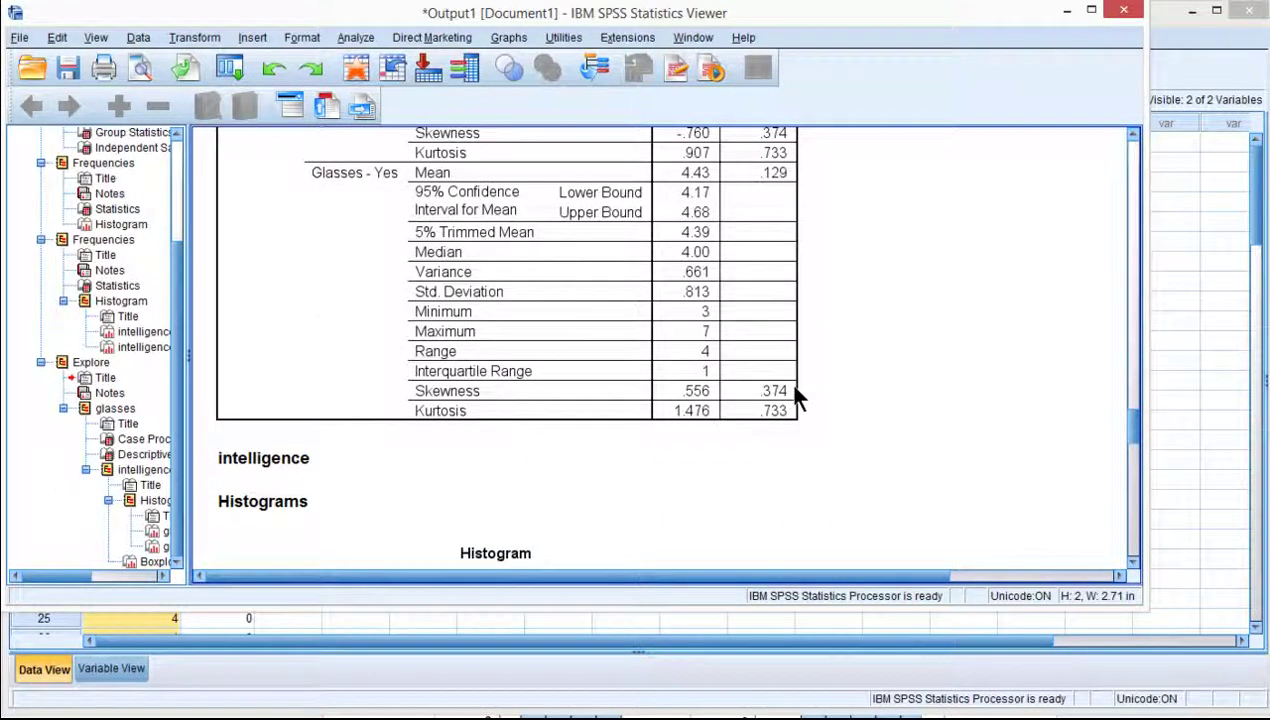